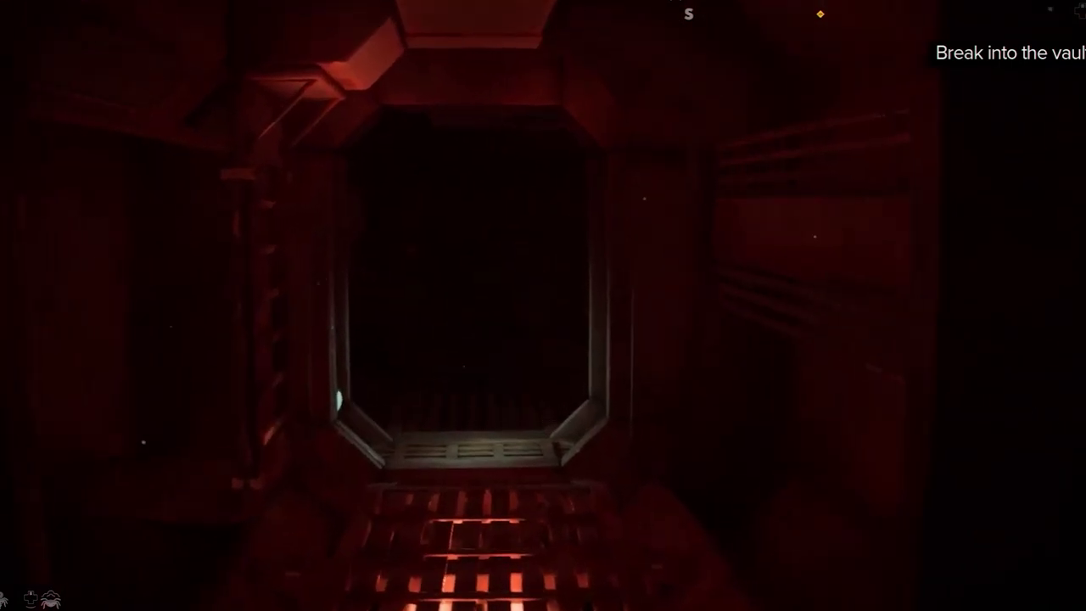
pyautogui.press('w')
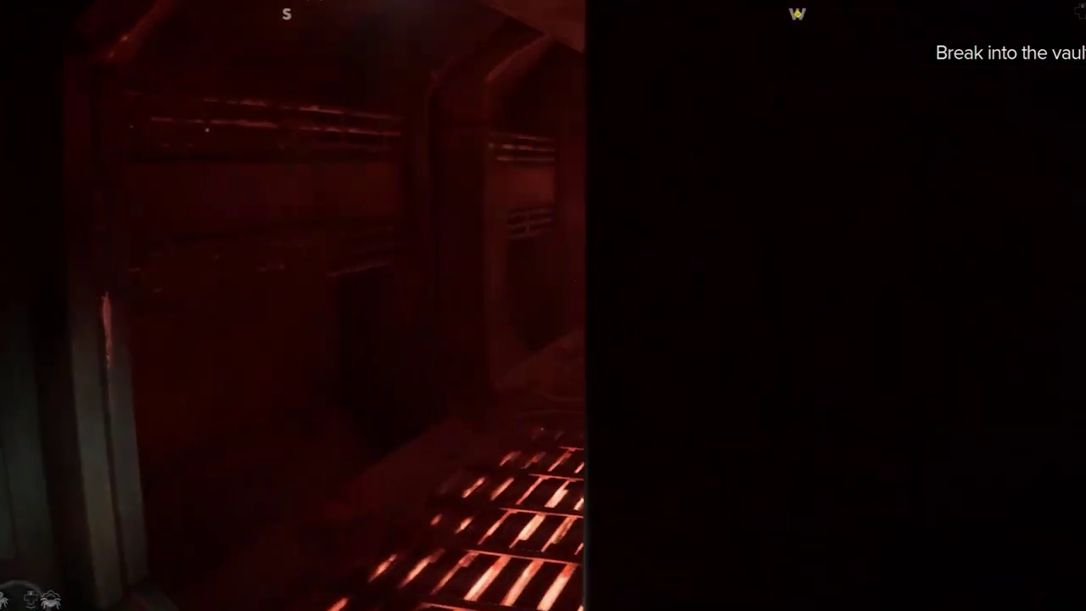
pyautogui.press('w')
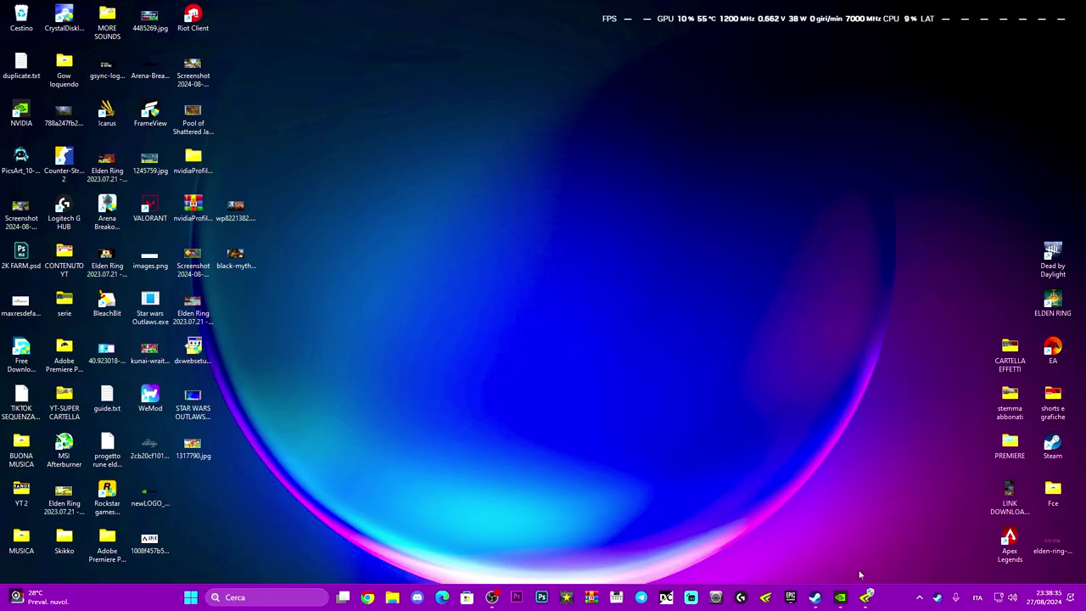
# - Bring up NVIDIA Profile Inspector to view its STAR WARS profile settings, and minimize it again
pyautogui.click(866, 598)
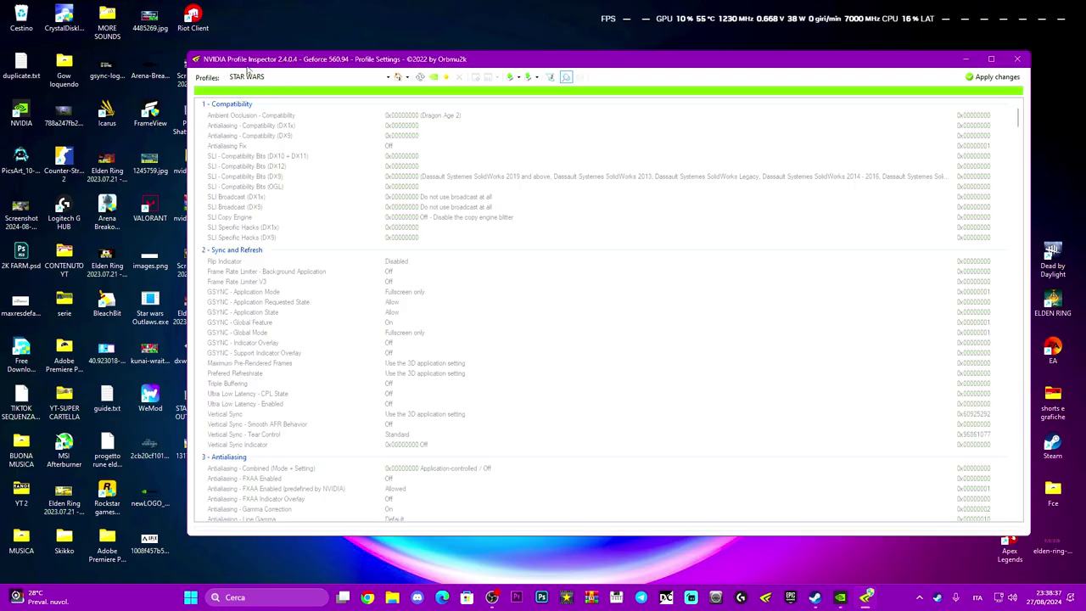
pyautogui.moveTo(501, 53); pyautogui.dragTo(496, 53)
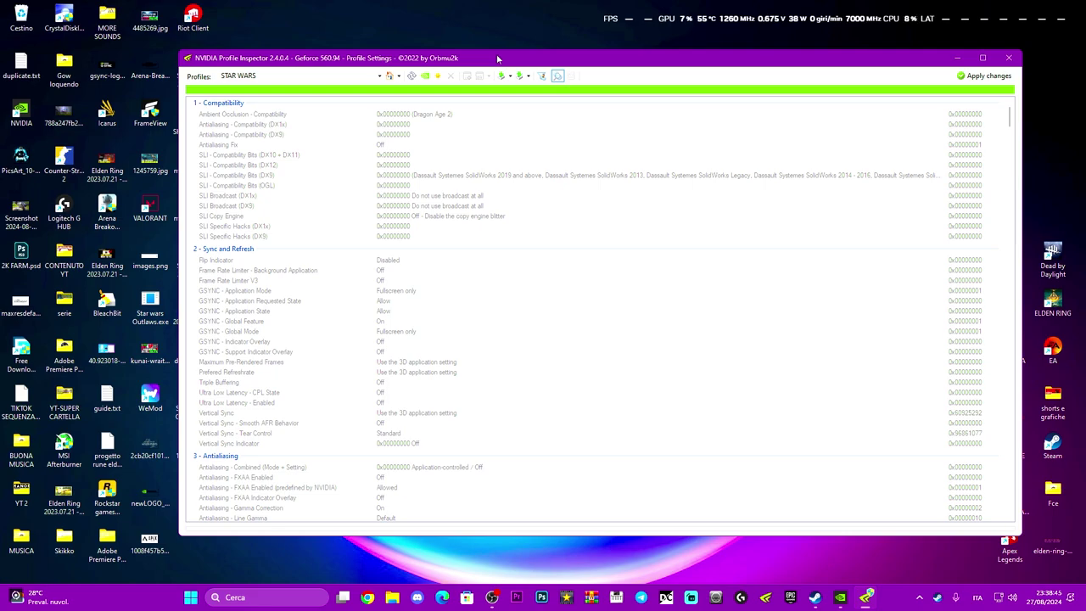
pyautogui.click(957, 58)
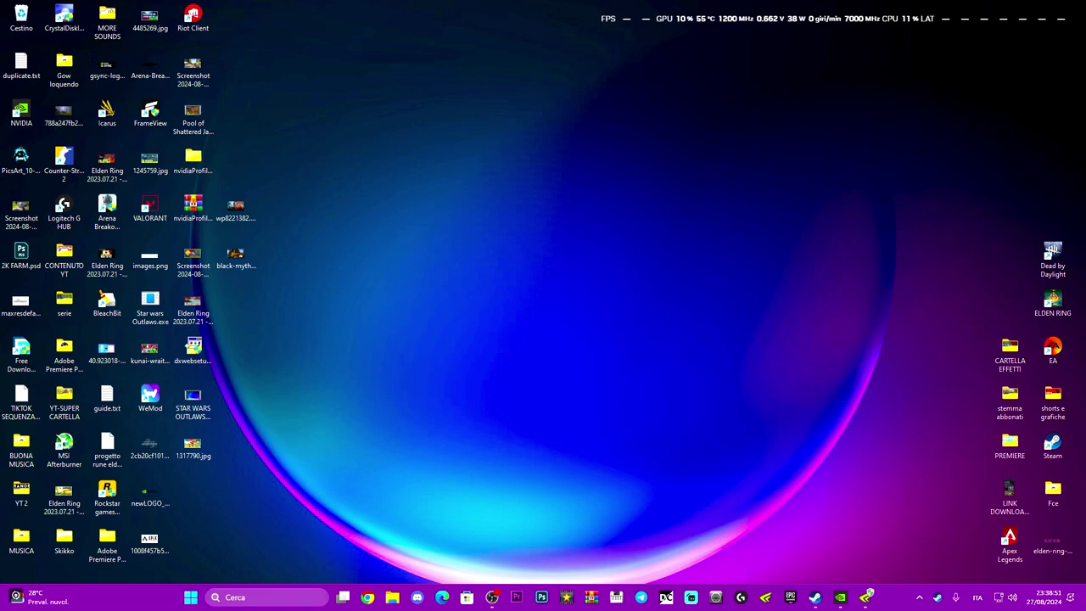
# - Search Windows for "disk", launch Pulizia disco for drive C: and move its window toward the middle of the desktop
pyautogui.click(262, 597)
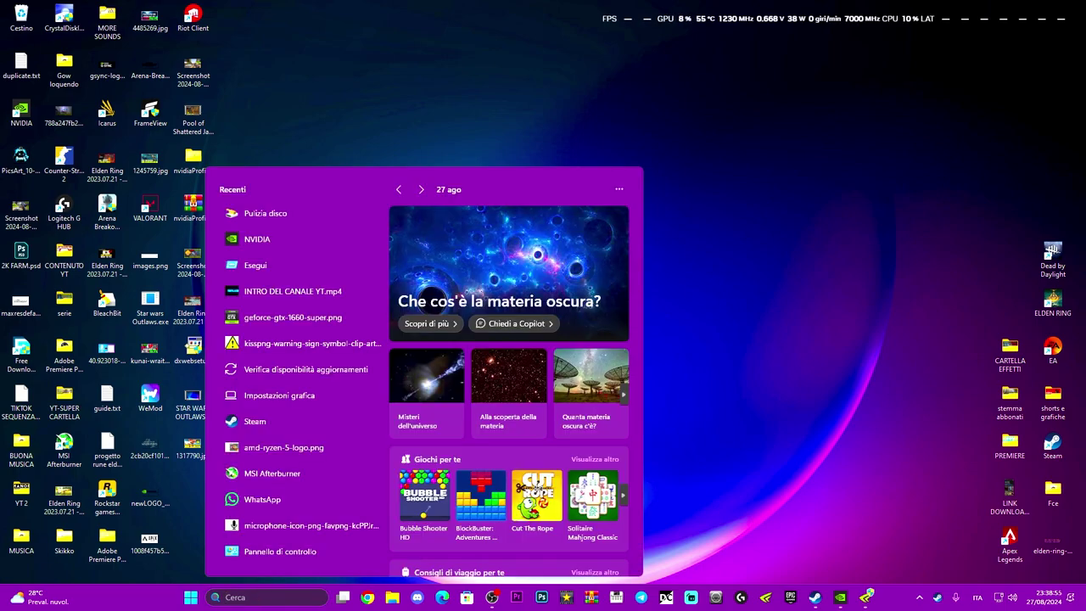
pyautogui.write('disk')
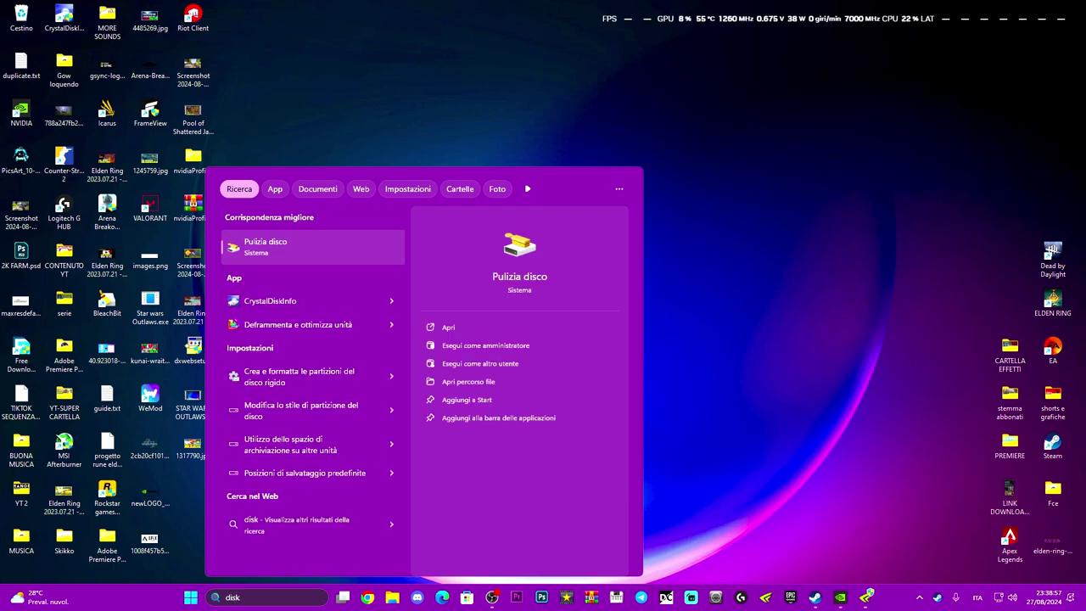
pyautogui.click(291, 248)
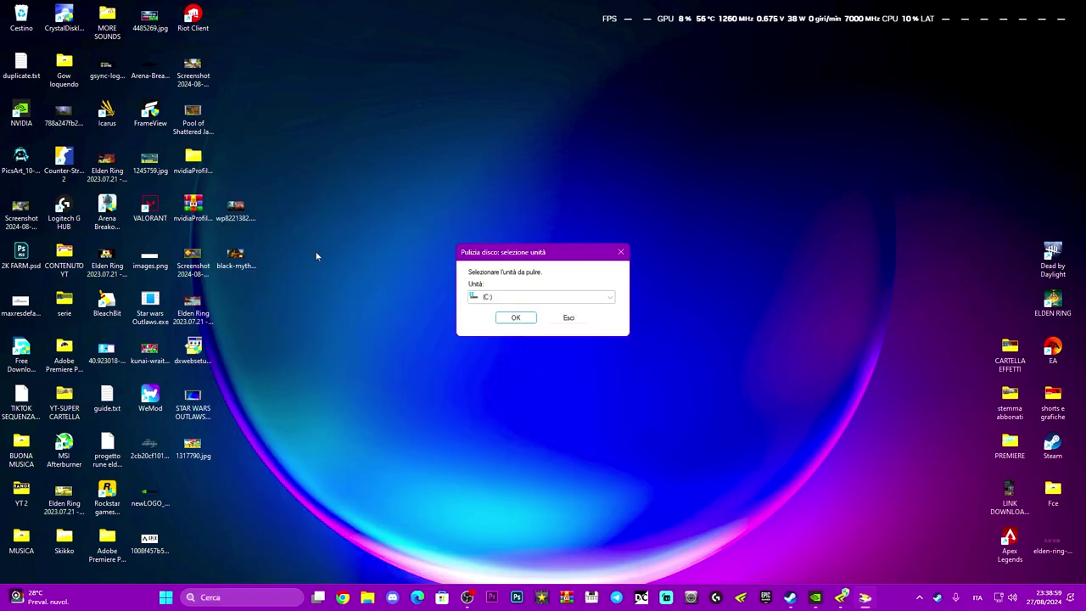
pyautogui.click(510, 318)
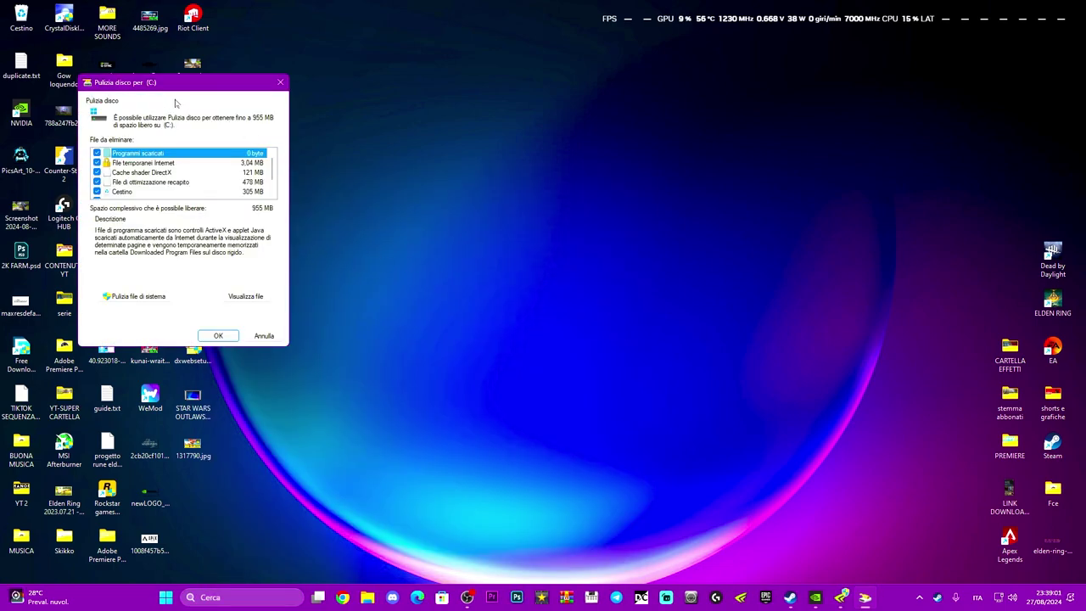
pyautogui.moveTo(170, 88); pyautogui.dragTo(429, 110)
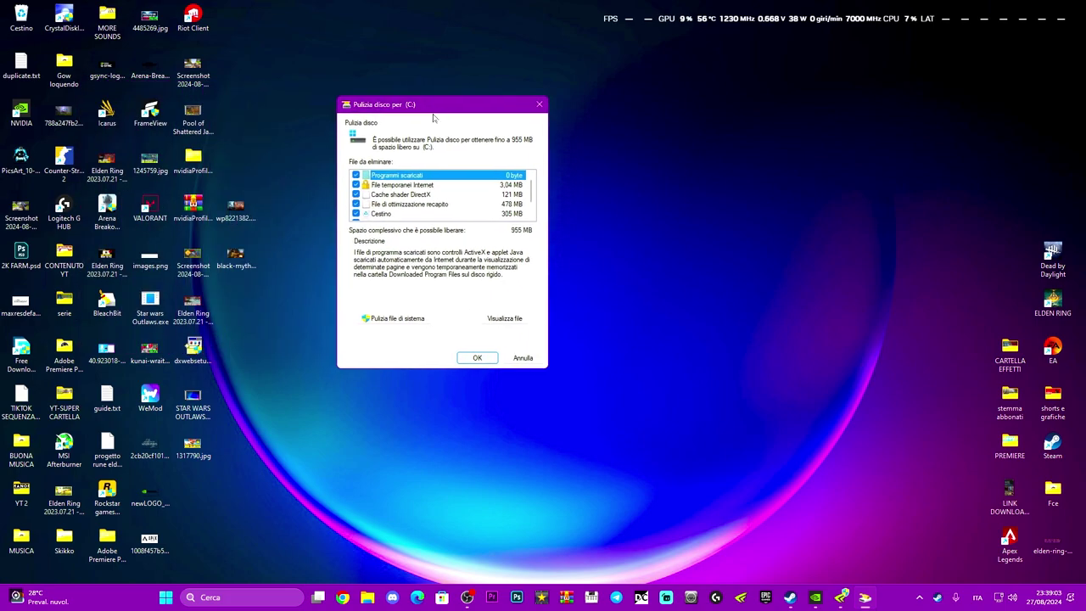
# - Review the file categories offered for deletion, rescan drive C: with system files included, and close Pulizia disco
pyautogui.scroll(-1, 427, 209)
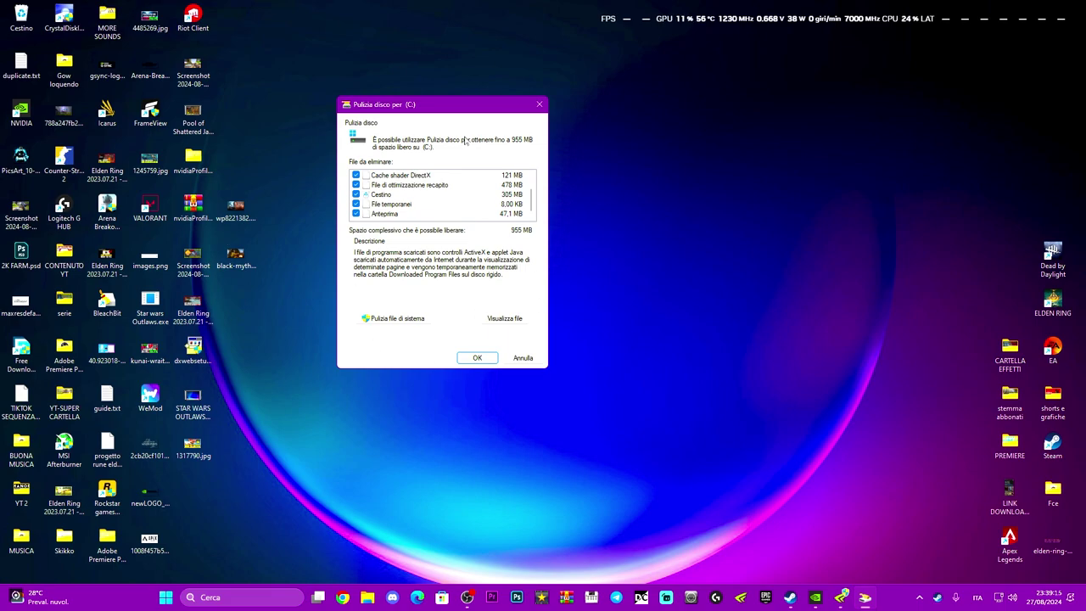
pyautogui.scroll(1, 399, 201)
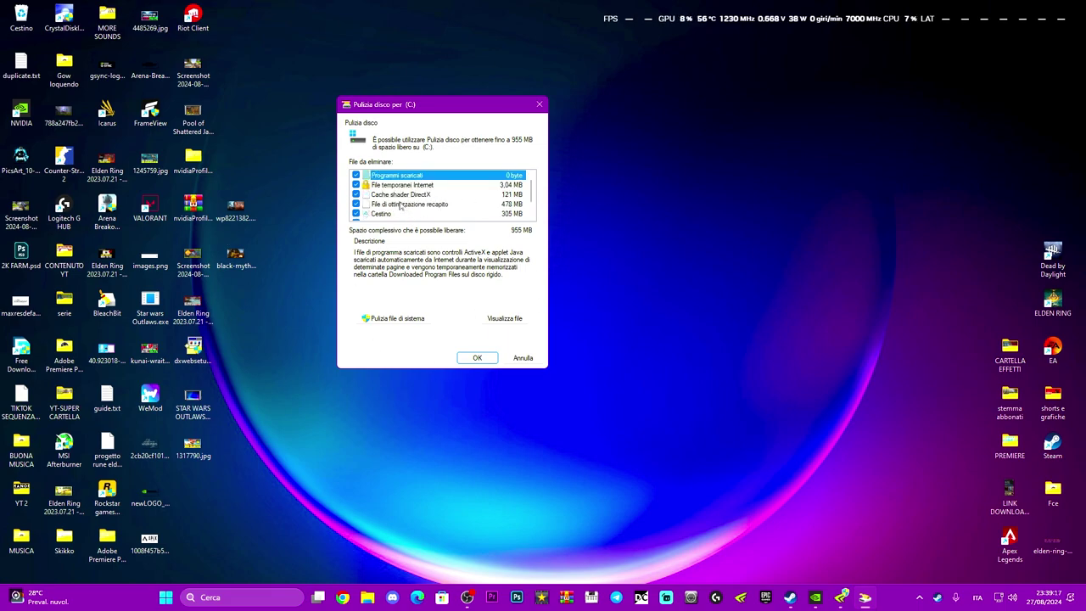
pyautogui.click(405, 325)
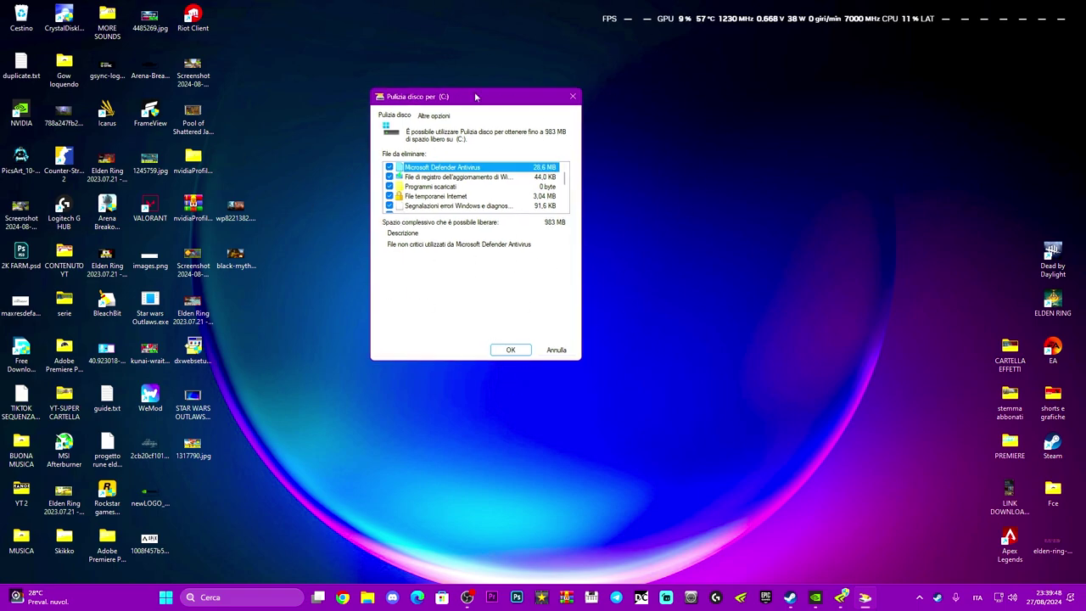
pyautogui.click(573, 96)
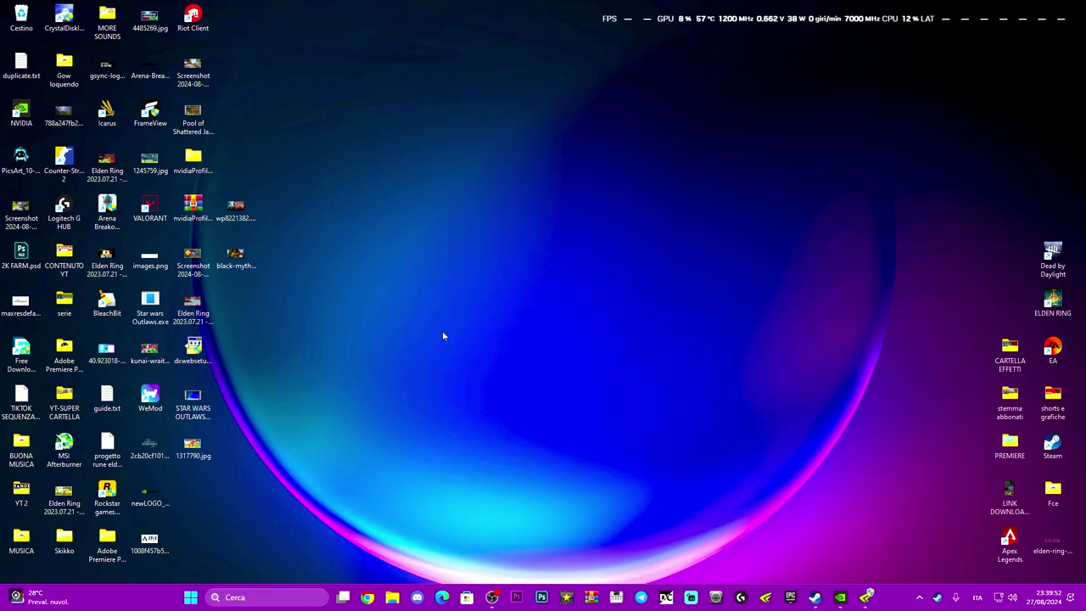
# - Open the Esegui (Run) dialog through a Windows search for "esegui"
pyautogui.press('super+r')
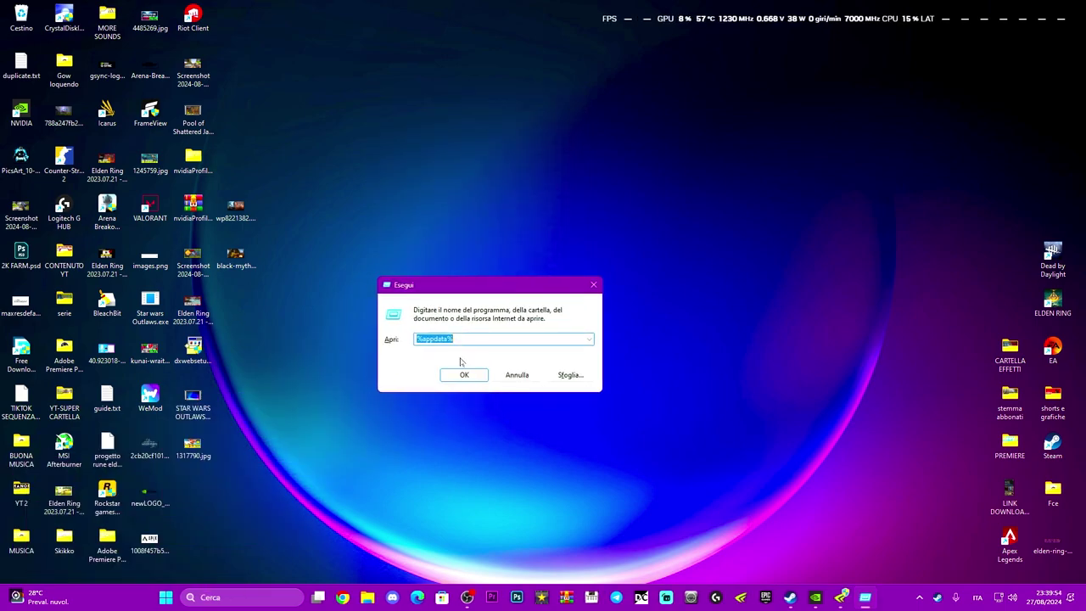
pyautogui.click(220, 597)
pyautogui.write('esegui')
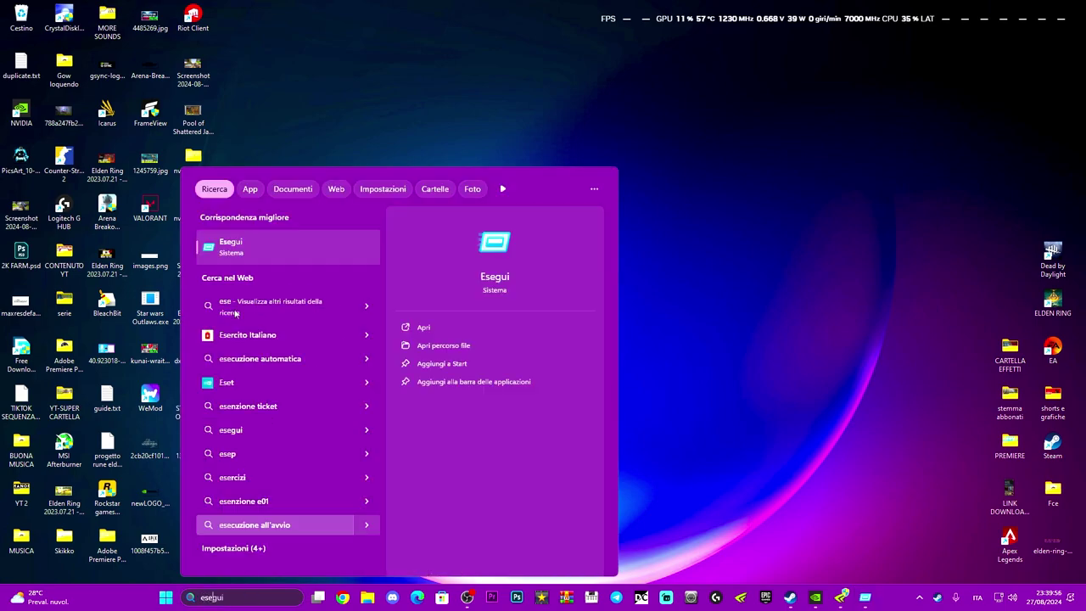
pyautogui.click(235, 248)
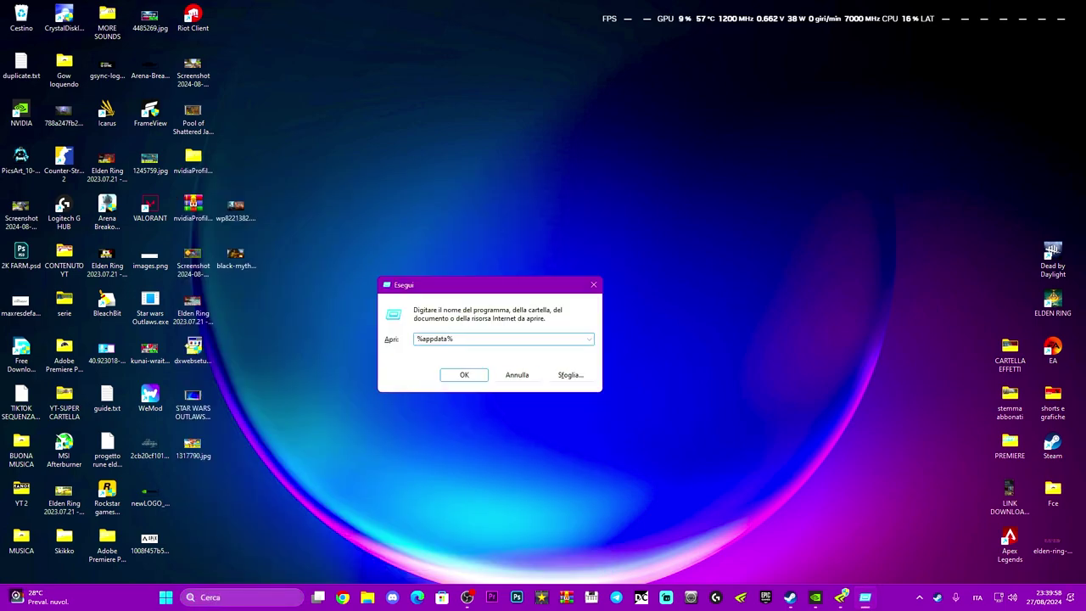
# - Run %temp% to open the local Temp folder
pyautogui.write('%tem')
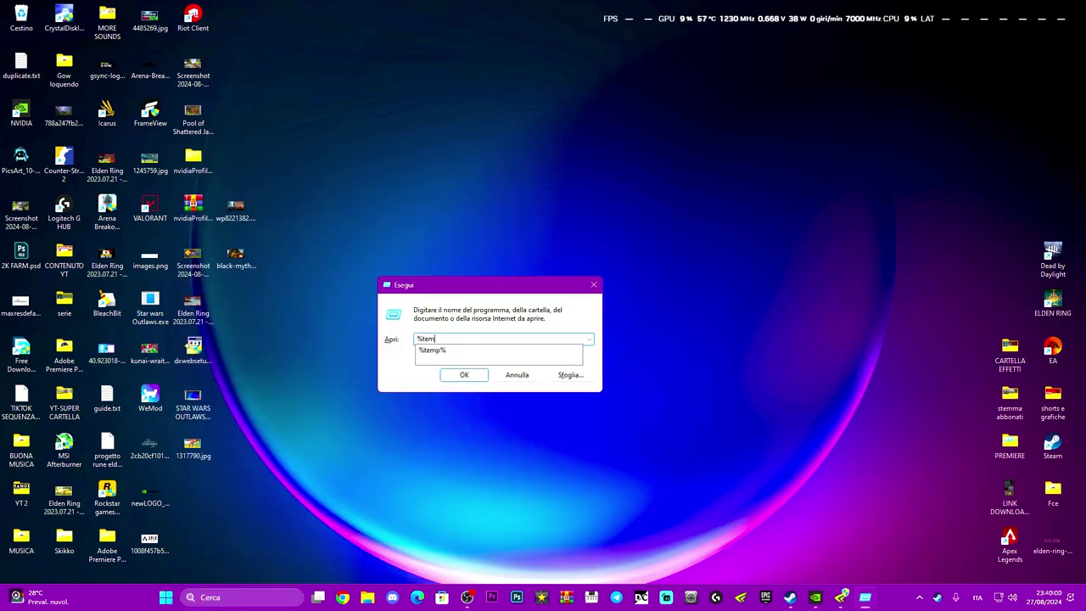
pyautogui.write('p%')
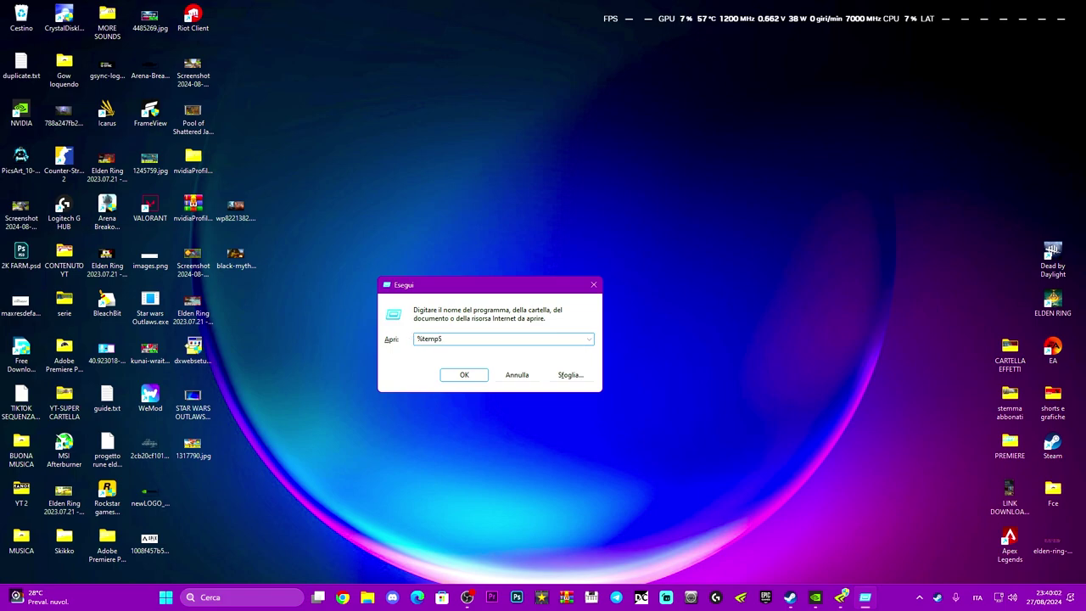
pyautogui.press('BackSpace')
pyautogui.write('%')
pyautogui.click(463, 381)
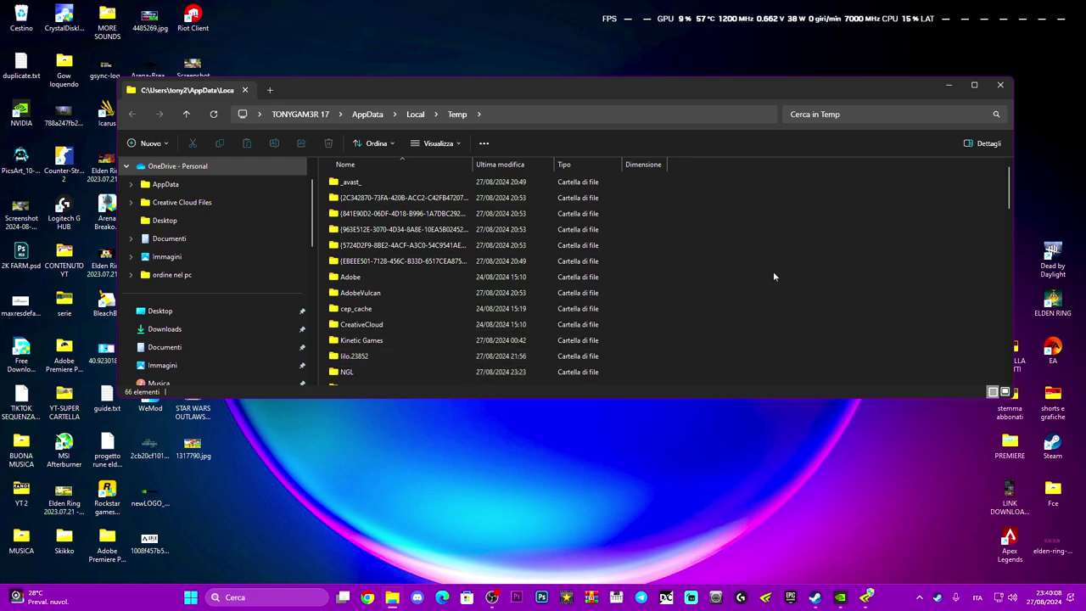
# - Delete everything in the Temp folder, ignoring all items in use, check the remaining files and close the folder
pyautogui.hotkey('ctrl', 'a')
pyautogui.press('Delete')
pyautogui.click(470, 249)
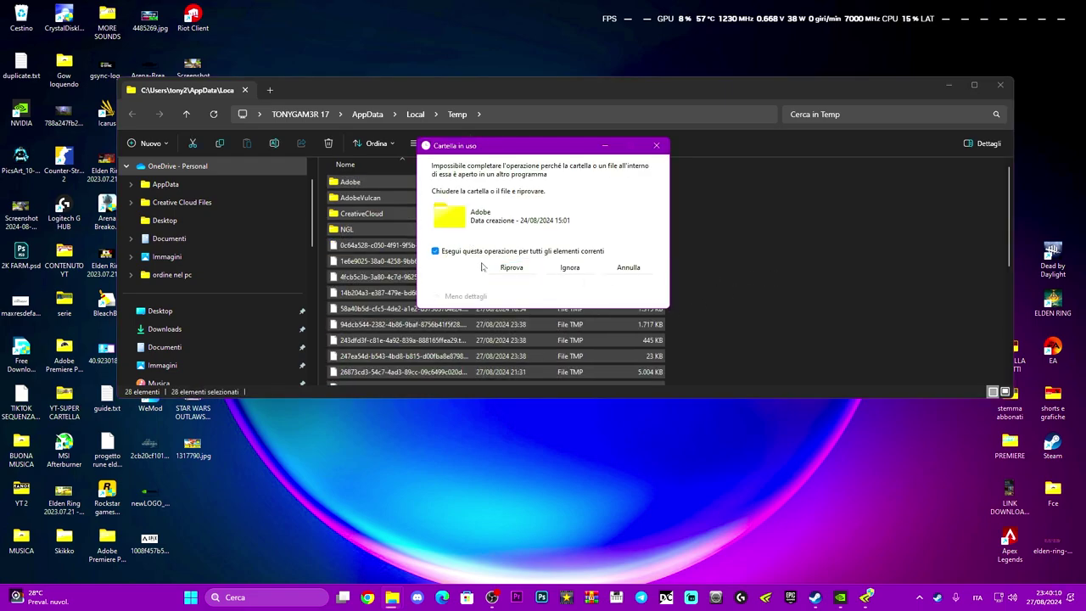
pyautogui.click(567, 267)
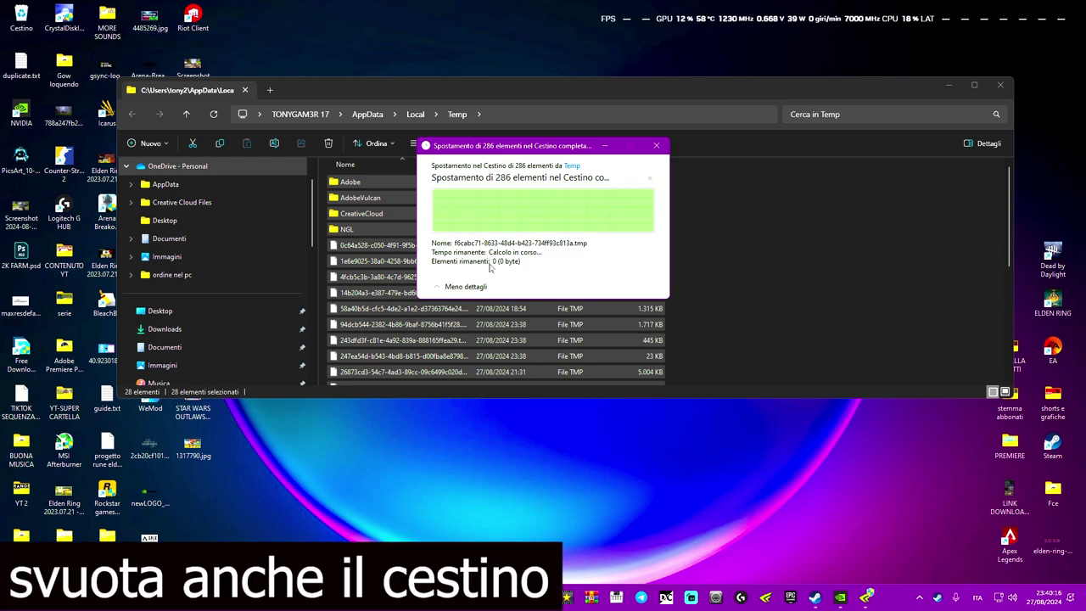
pyautogui.click(743, 285)
pyautogui.scroll(5, 743, 285)
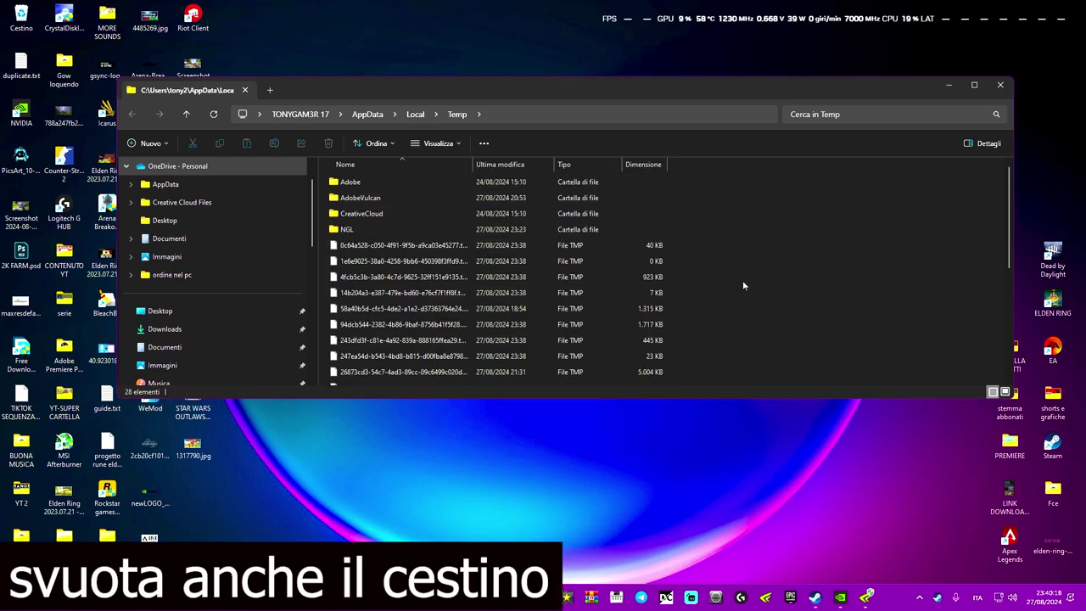
pyautogui.scroll(-5, 743, 285)
pyautogui.scroll(5, 743, 285)
pyautogui.click(1003, 86)
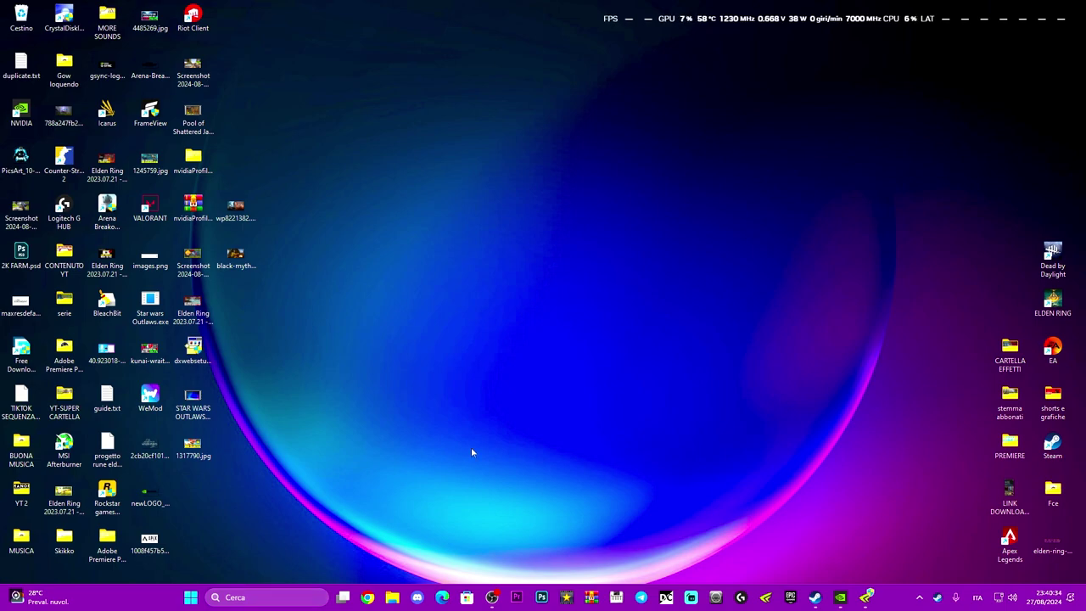
# - Open the NVIDIA Control Panel and show the per-program settings of Gestisci le impostazioni 3D
pyautogui.click(919, 598)
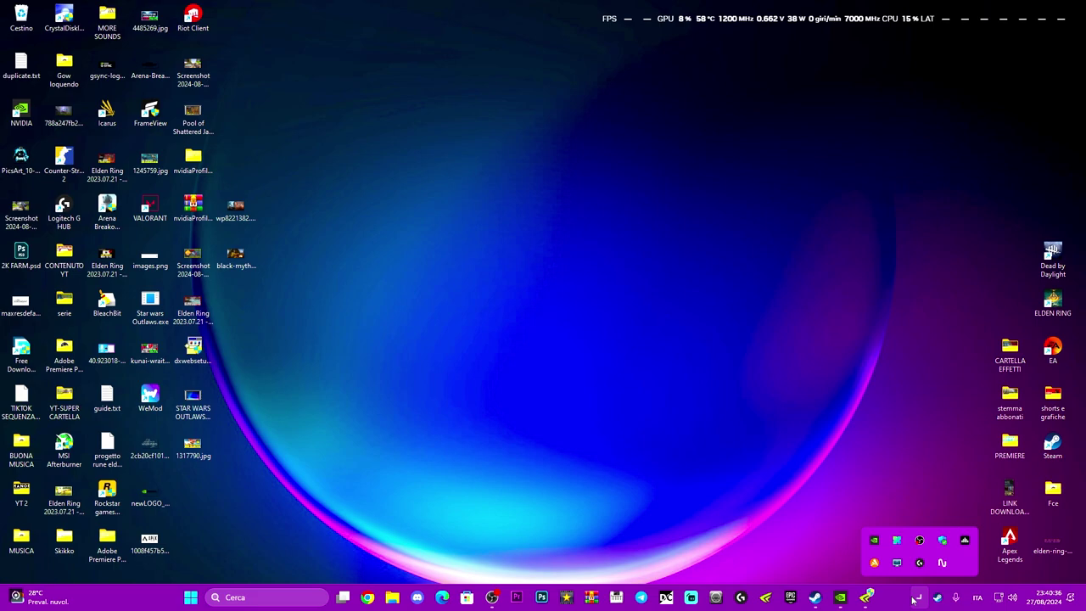
pyautogui.rightClick(876, 540)
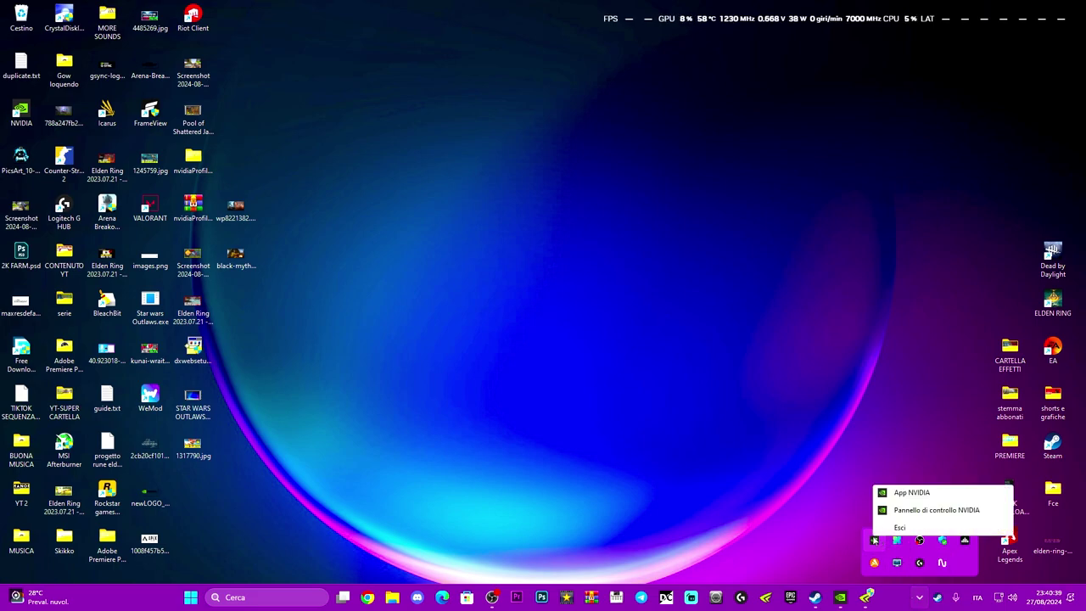
pyautogui.click(946, 513)
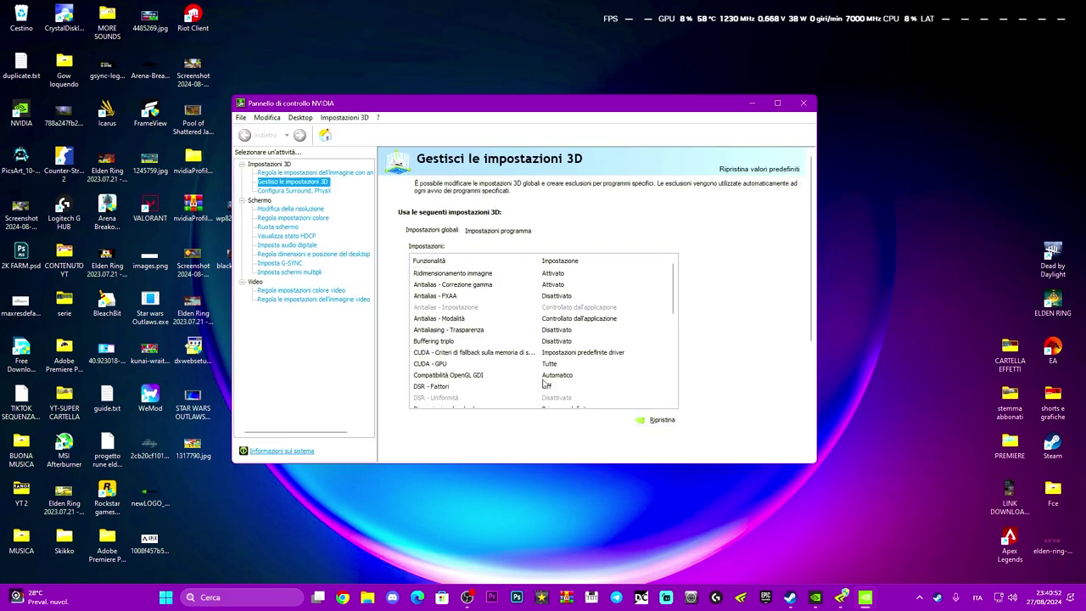
pyautogui.click(273, 183)
pyautogui.click(475, 231)
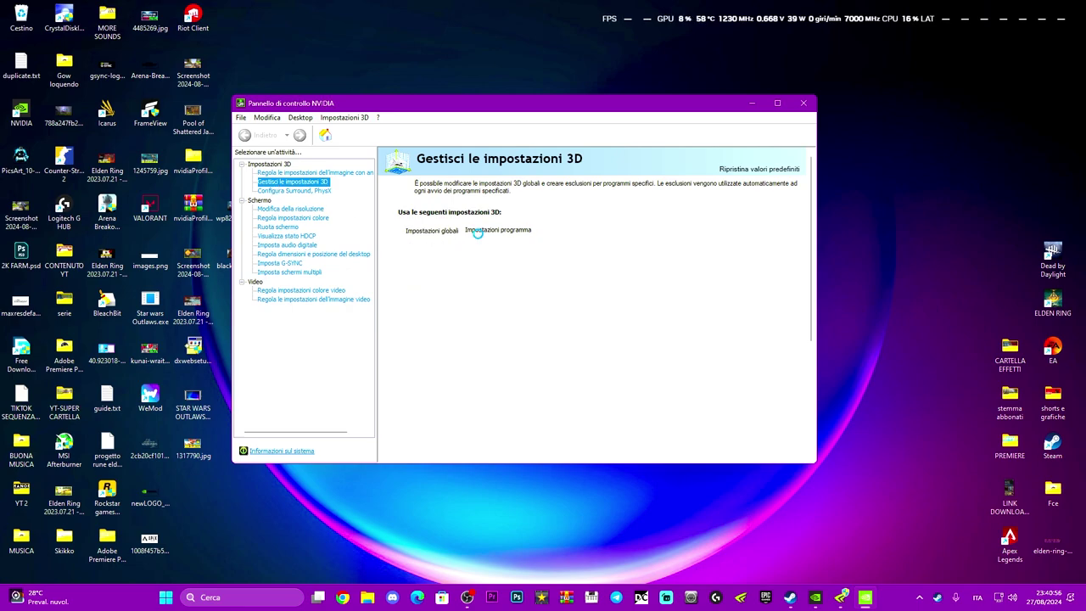
# - Add Star wars Outlaws.exe from the Desktop folder as a program to customize in the 3D settings
pyautogui.click(547, 262)
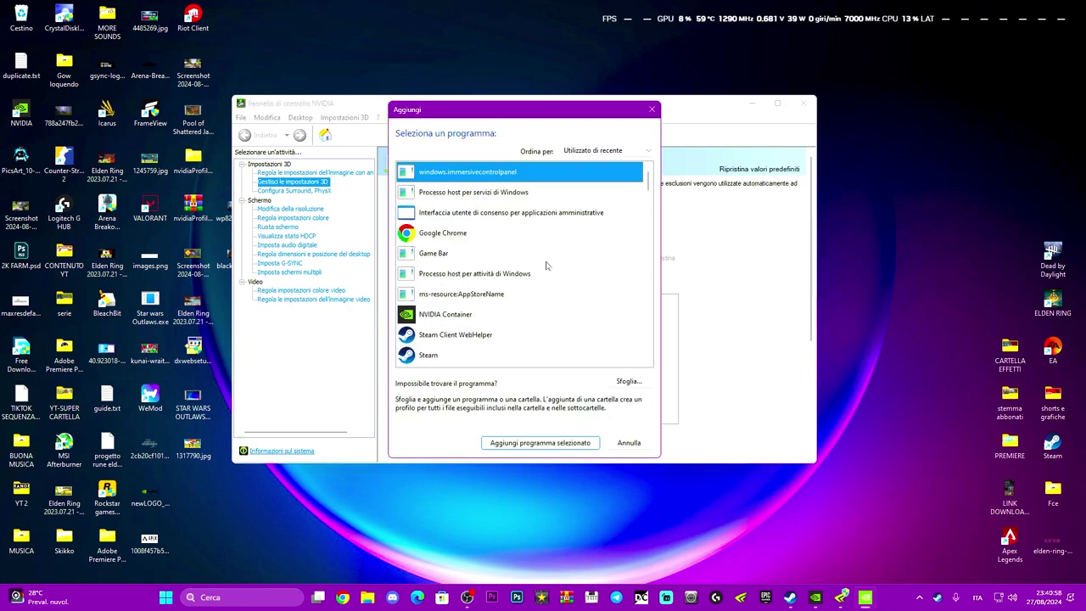
pyautogui.click(628, 382)
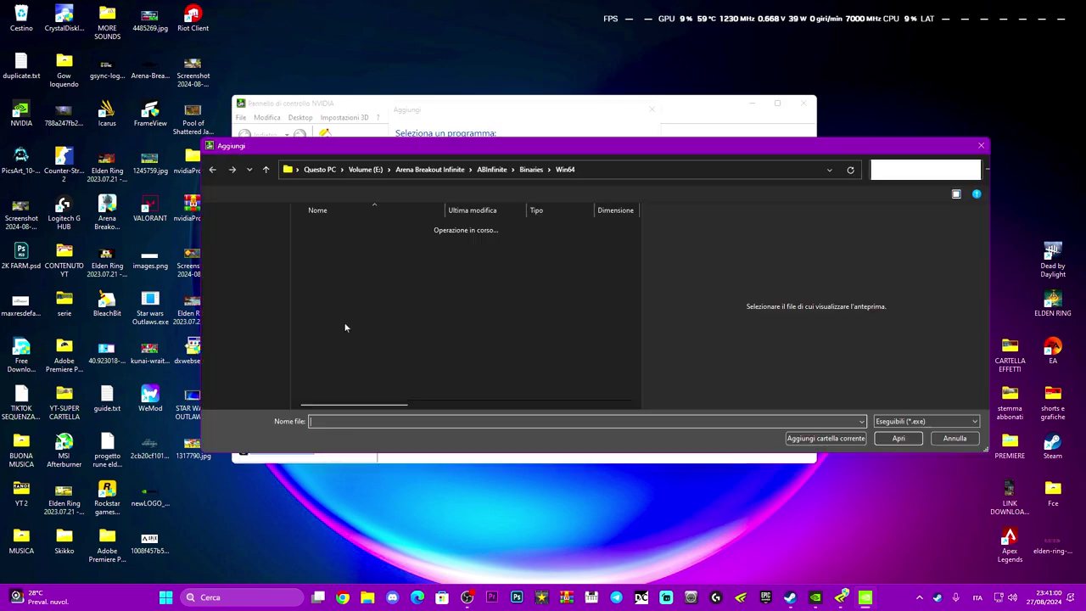
pyautogui.click(243, 320)
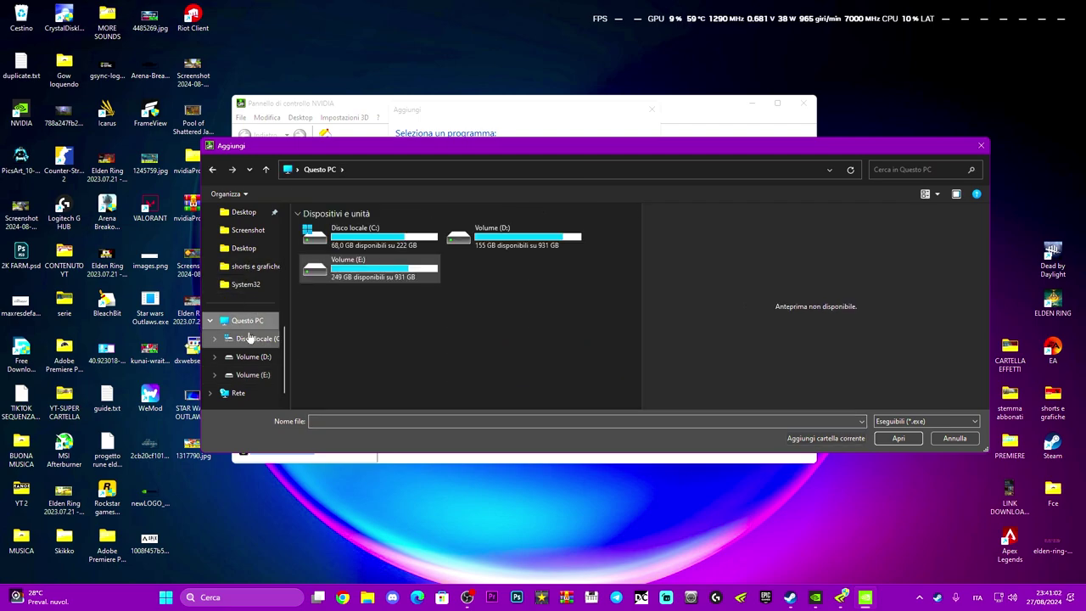
pyautogui.scroll(5, 244, 340)
pyautogui.click(243, 248)
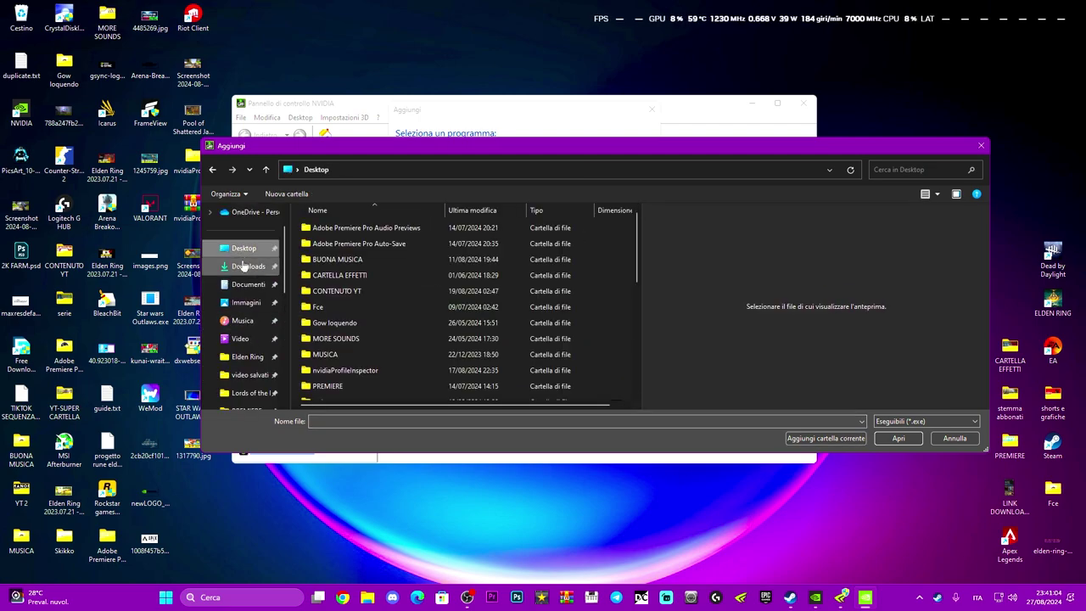
pyautogui.scroll(-5, 391, 301)
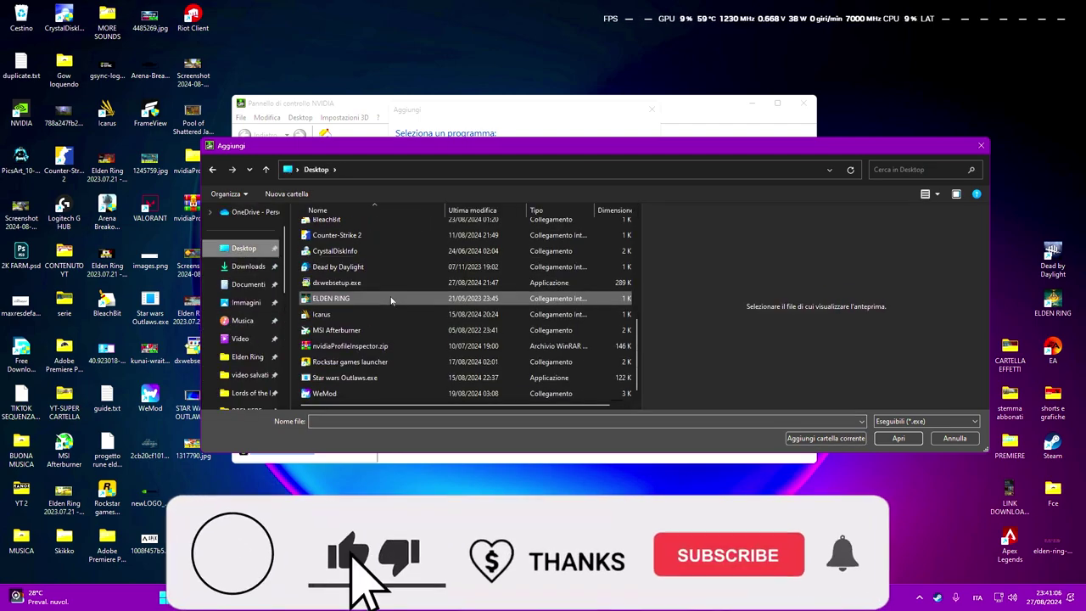
pyautogui.click(378, 379)
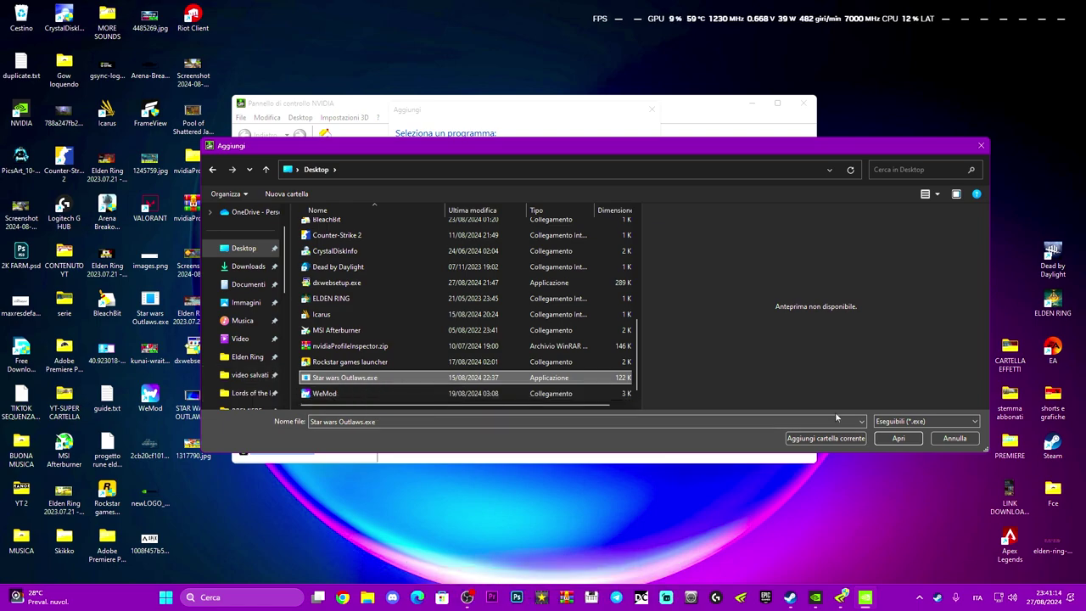
pyautogui.click(899, 438)
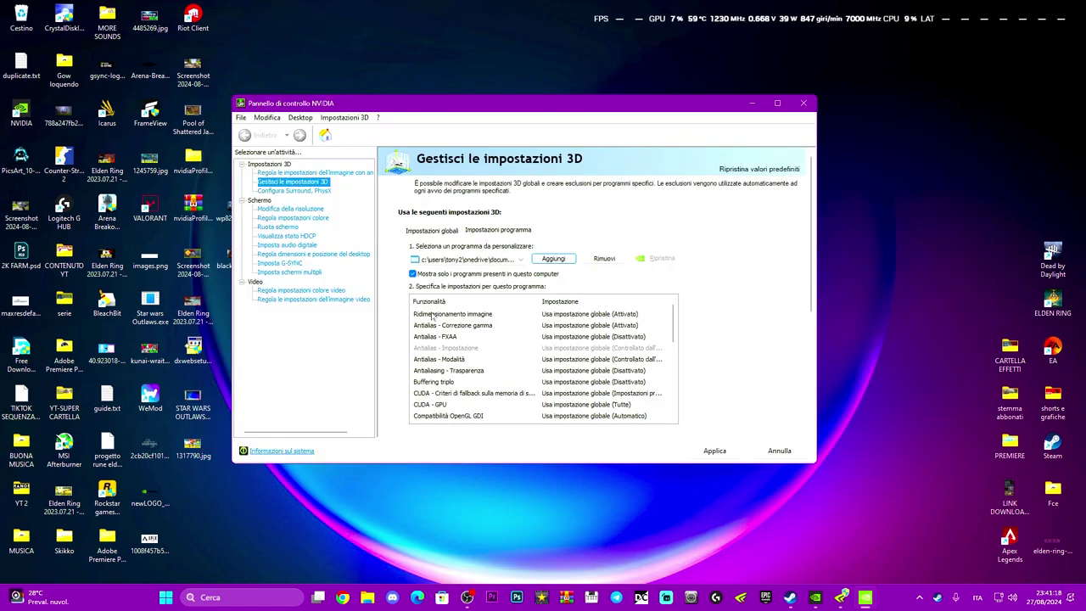
# - Set Ridimensionamento immagine to Disattivato for the Star Wars Outlaws program profile
pyautogui.click(579, 317)
pyautogui.click(560, 356)
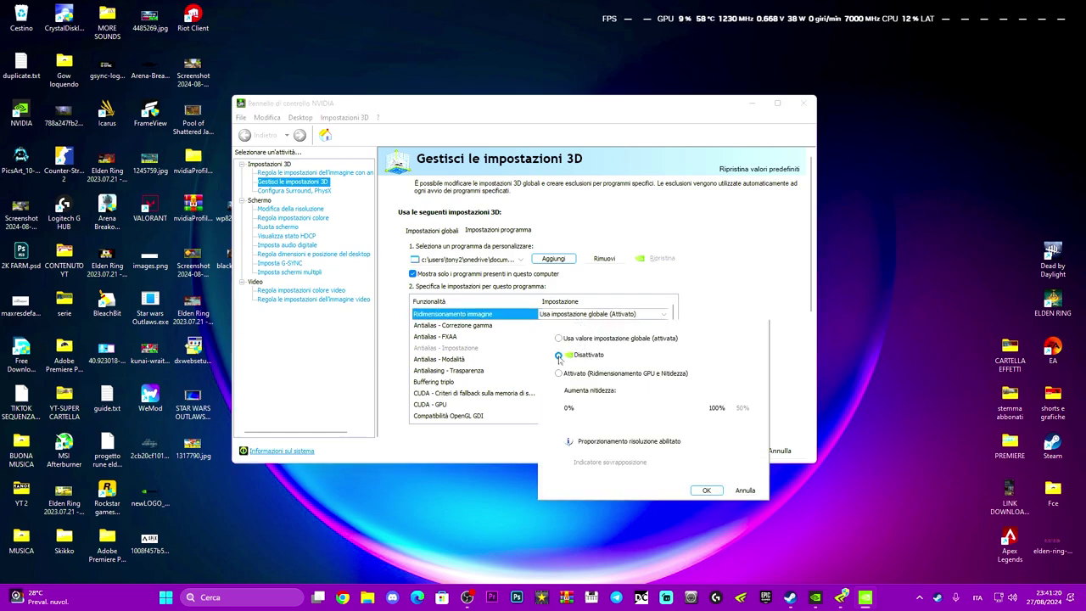
pyautogui.click(706, 490)
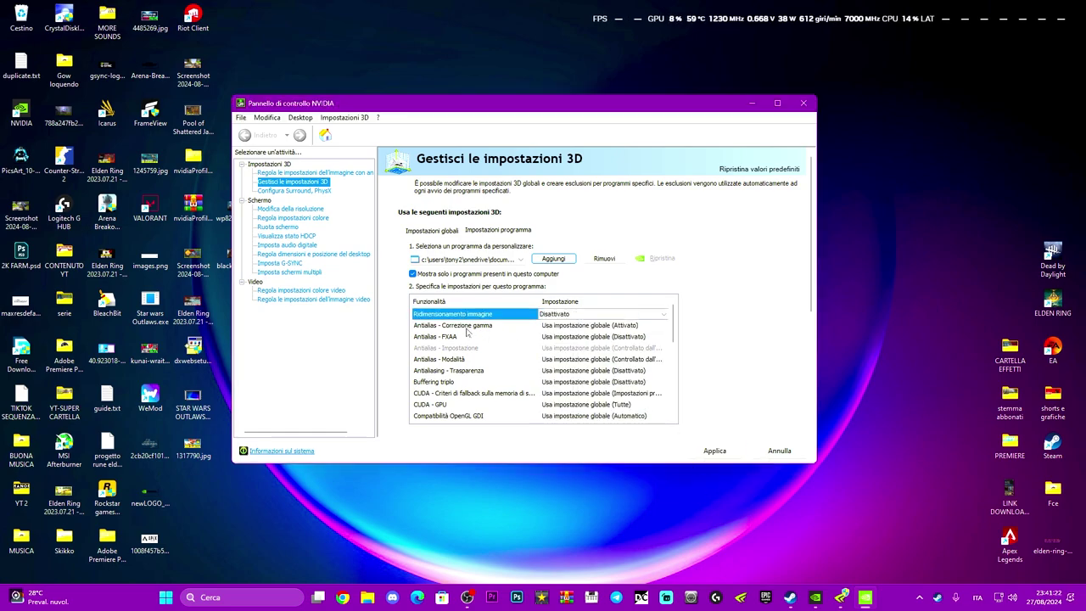
# - Set both Antialias - Correzione gamma and Antialias - FXAA to Disattivato in the program's 3D settings
pyautogui.click(560, 325)
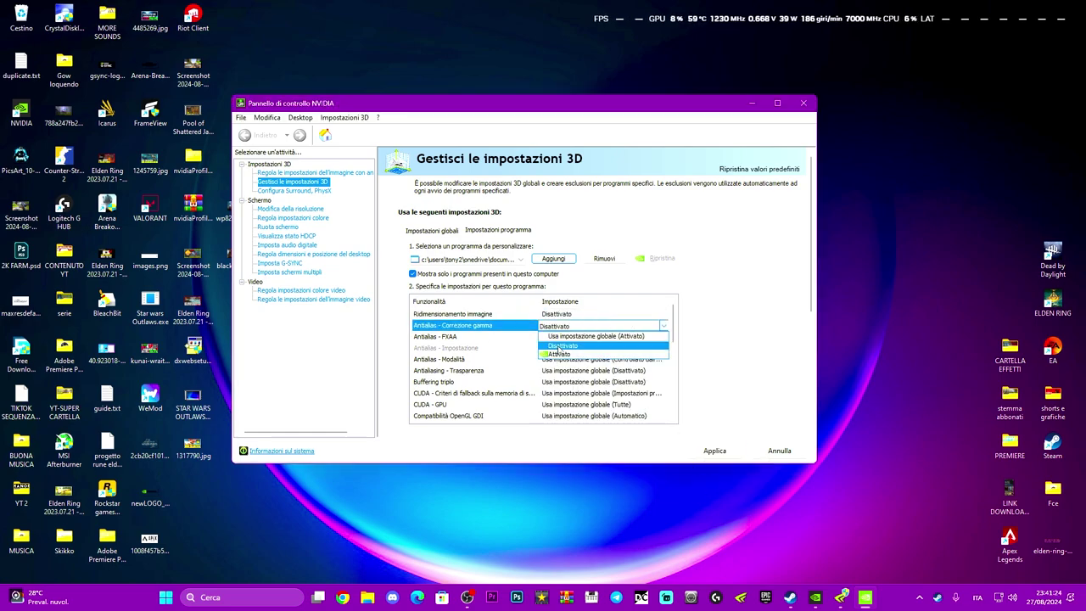
pyautogui.click(558, 350)
pyautogui.click(560, 336)
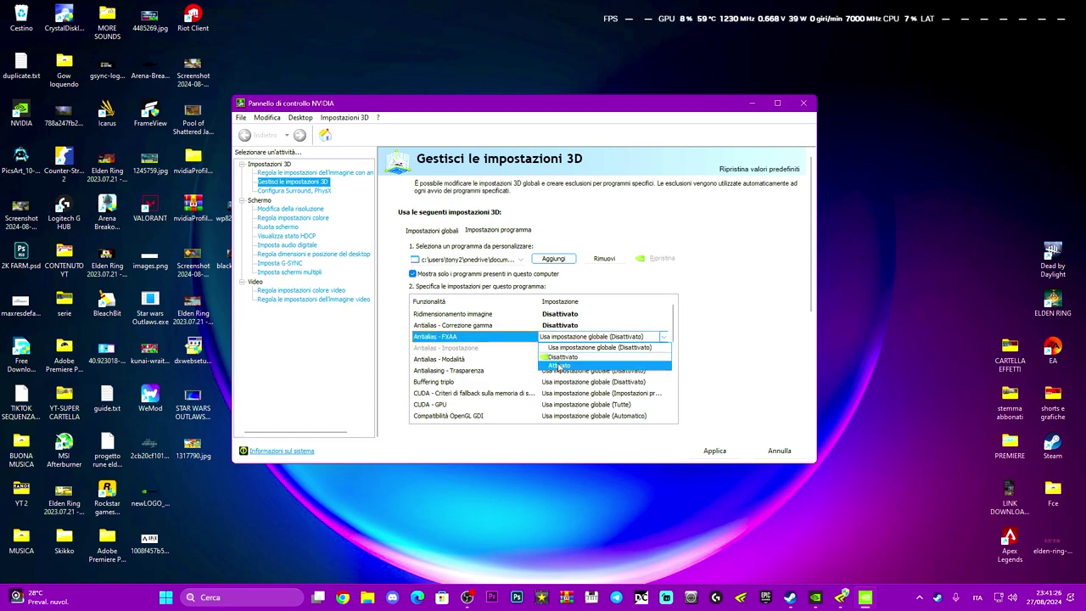
pyautogui.click(549, 360)
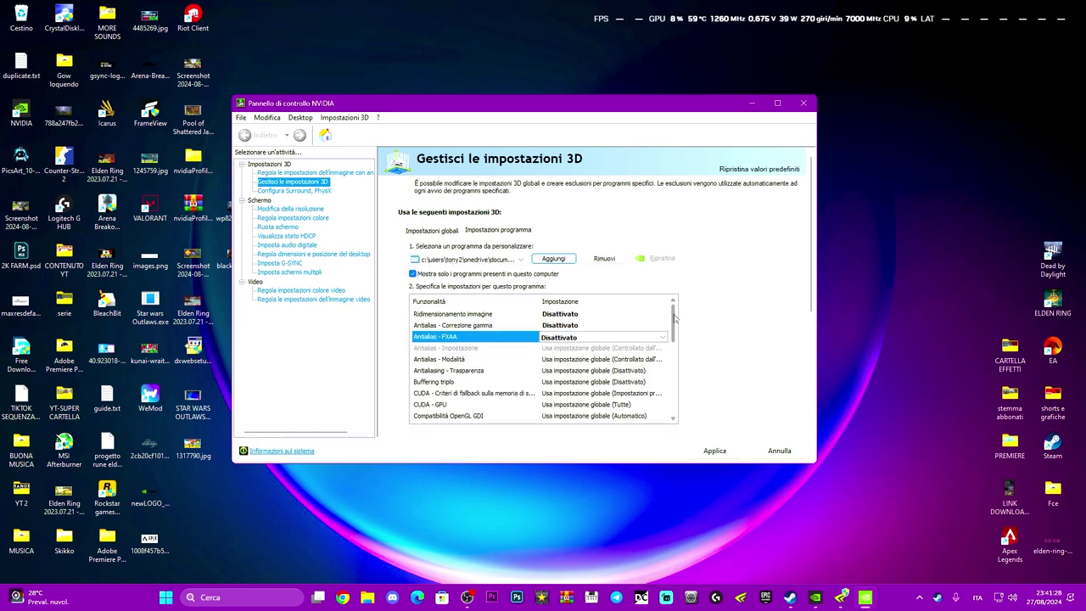
# - Set Antialiasing - Trasparenza to Disattivato in the program's 3D settings
pyautogui.scroll(-2, 675, 315)
pyautogui.scroll(2, 675, 310)
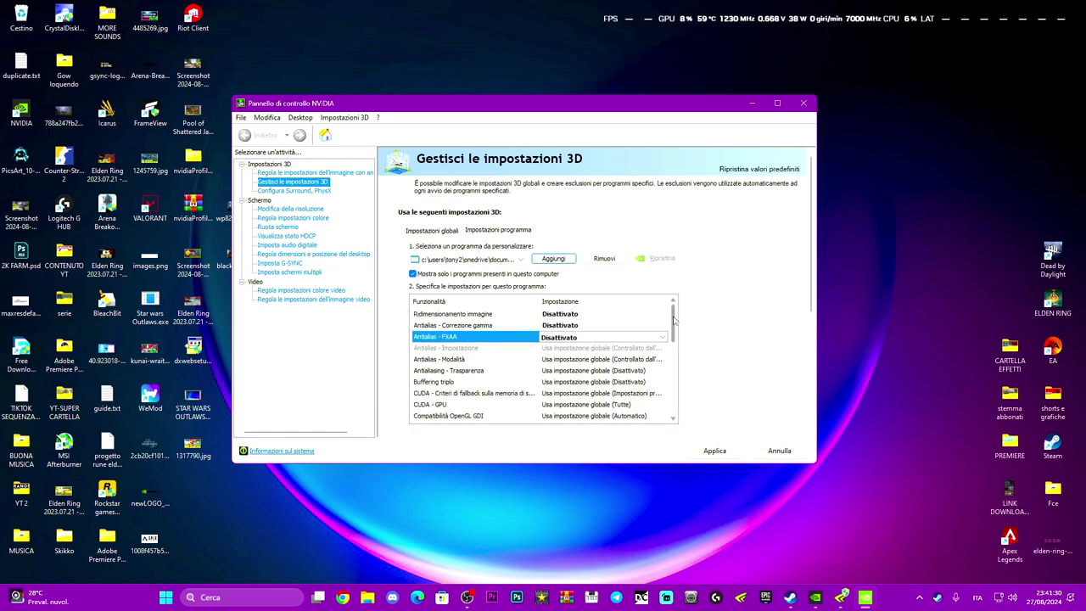
pyautogui.scroll(-3, 676, 319)
pyautogui.scroll(3, 676, 318)
pyautogui.scroll(-1, 676, 318)
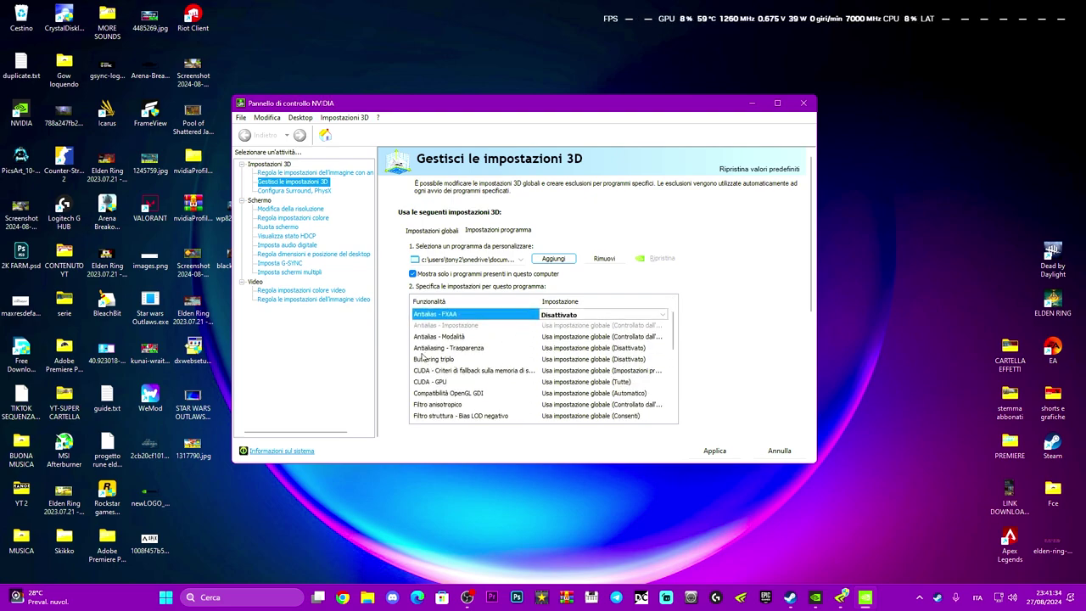
pyautogui.click(442, 348)
pyautogui.click(603, 348)
pyautogui.click(594, 371)
# - Set Buffering triplo to Disattivato in the program's 3D settings
pyautogui.scroll(2, 673, 337)
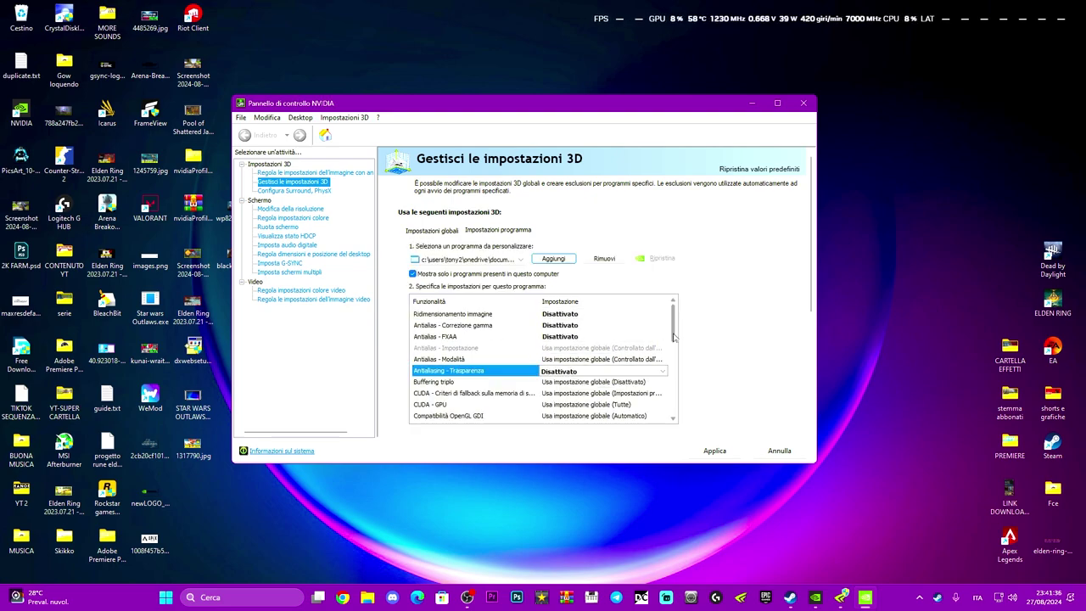
pyautogui.scroll(-5, 673, 337)
pyautogui.click(569, 325)
pyautogui.click(569, 325)
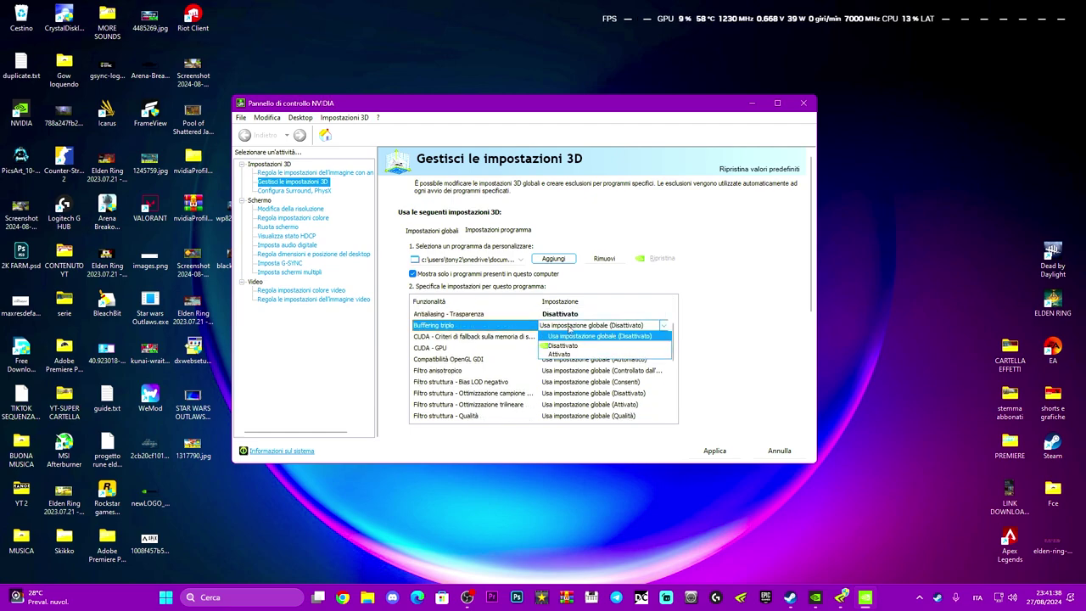
pyautogui.click(562, 346)
# - Set Filtro anisotropico to 2x in the program's 3D settings
pyautogui.scroll(5, 669, 357)
pyautogui.scroll(-7, 669, 360)
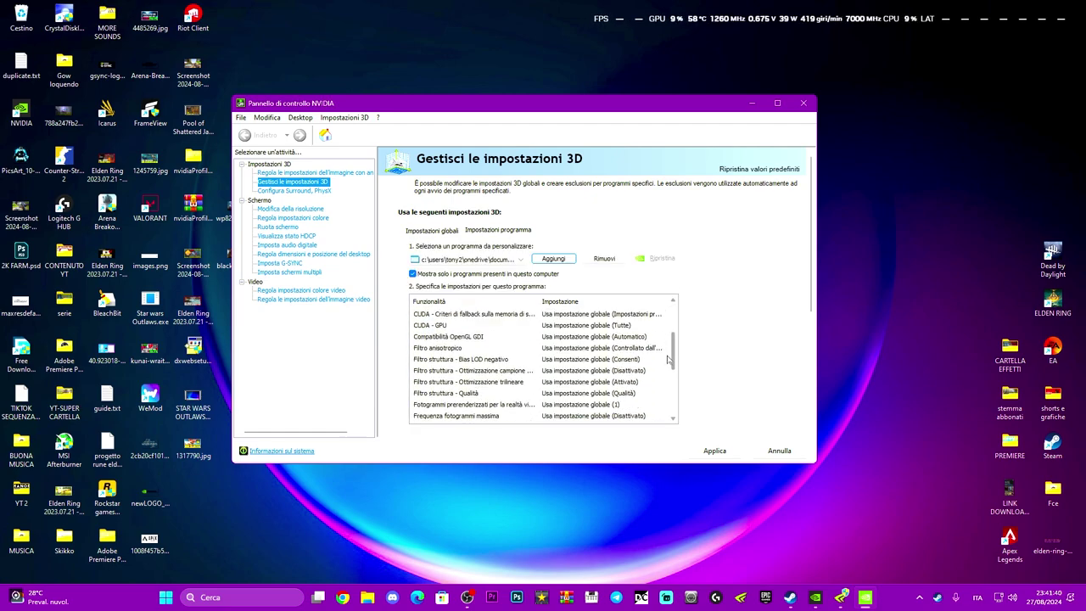
pyautogui.click(554, 349)
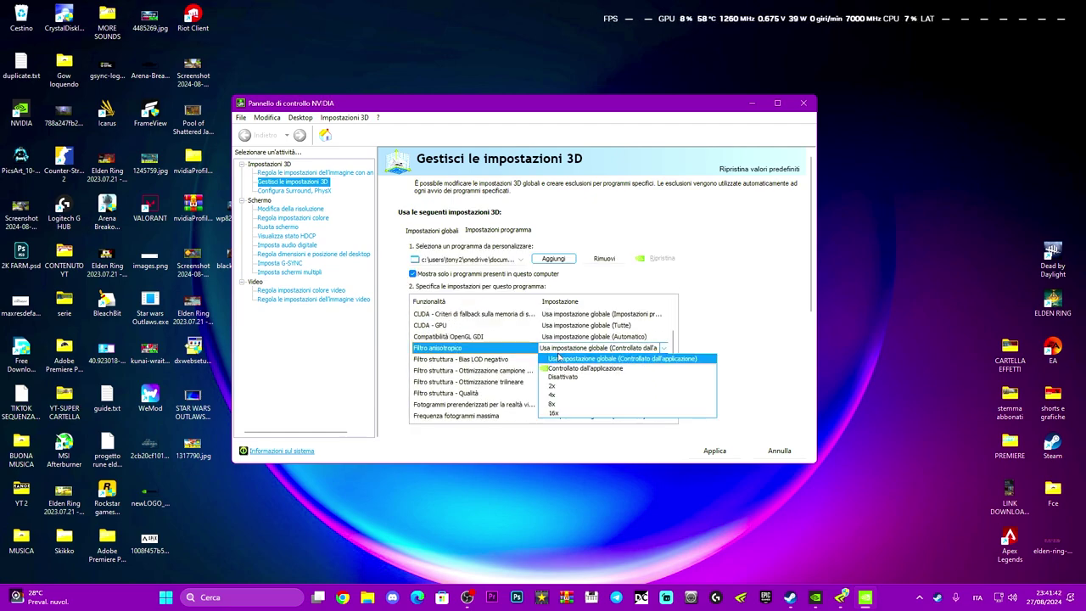
pyautogui.click(552, 385)
# - Check the Filtro struttura - Bias LOD negativo setting and set Filtro struttura - Qualità to Prestazioni elevate
pyautogui.scroll(6, 669, 356)
pyautogui.scroll(-8, 669, 358)
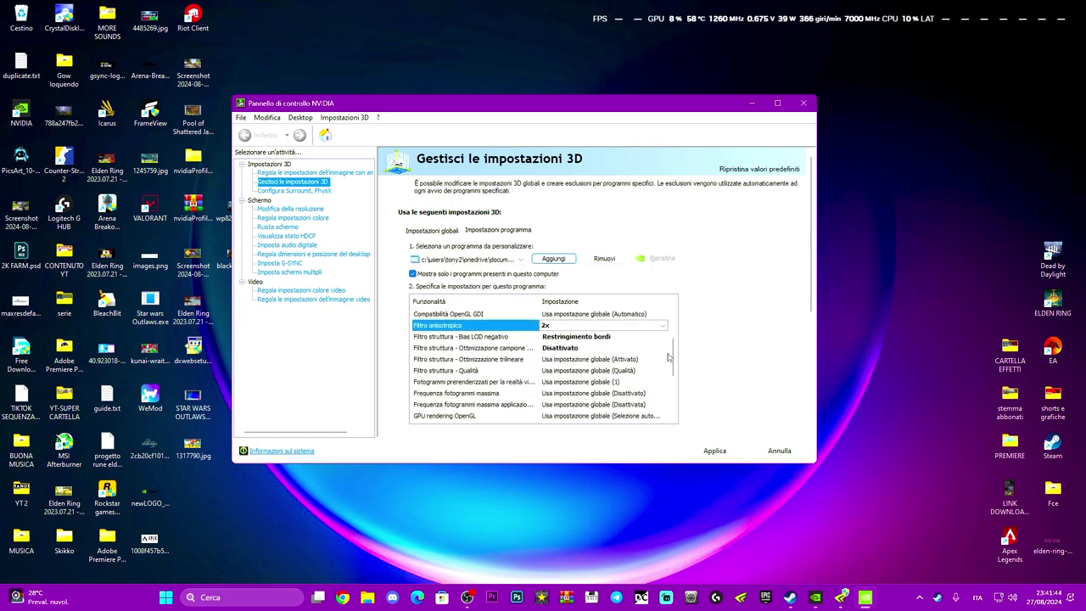
pyautogui.click(547, 338)
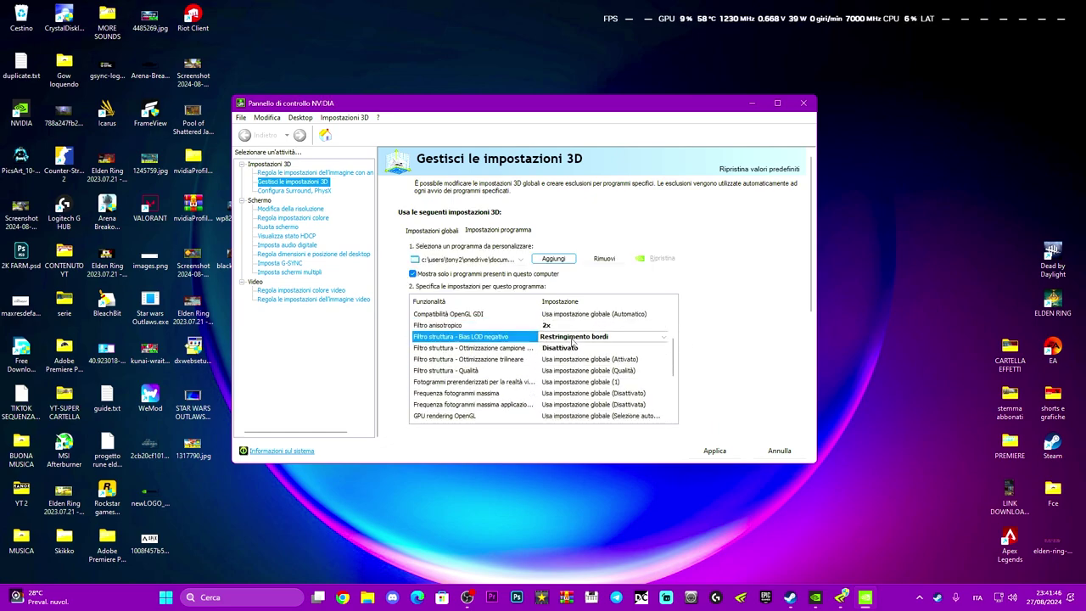
pyautogui.click(543, 339)
pyautogui.click(483, 356)
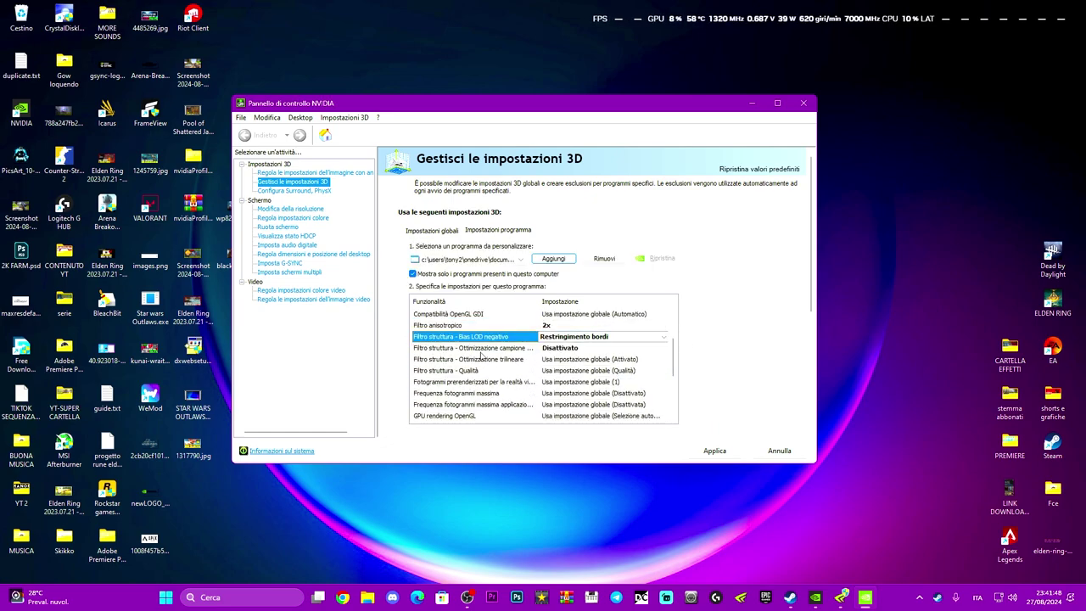
pyautogui.moveTo(673, 358); pyautogui.dragTo(673, 363)
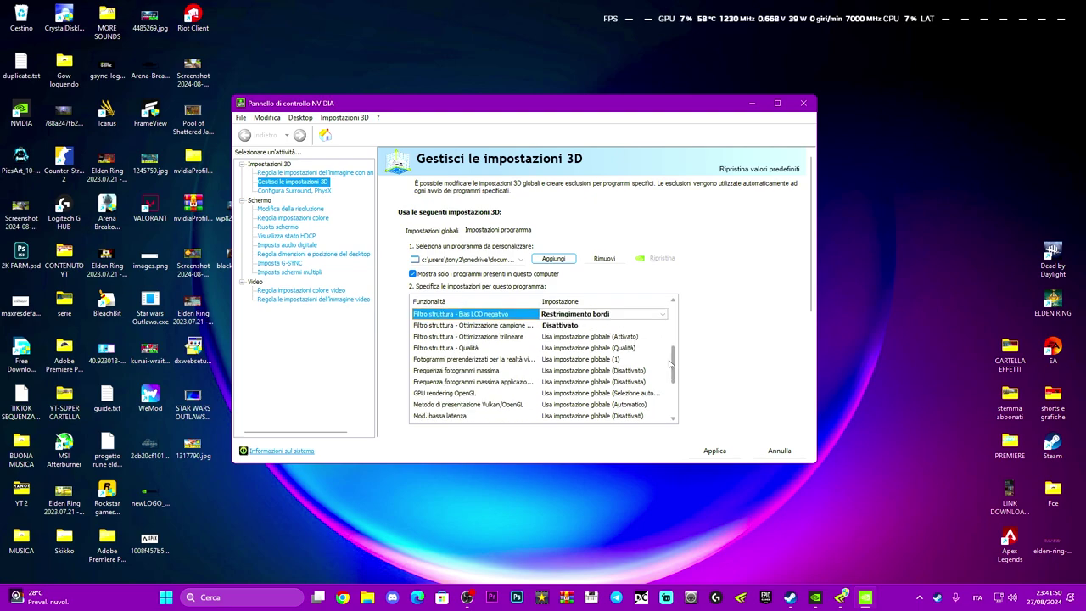
pyautogui.click(509, 349)
pyautogui.click(570, 350)
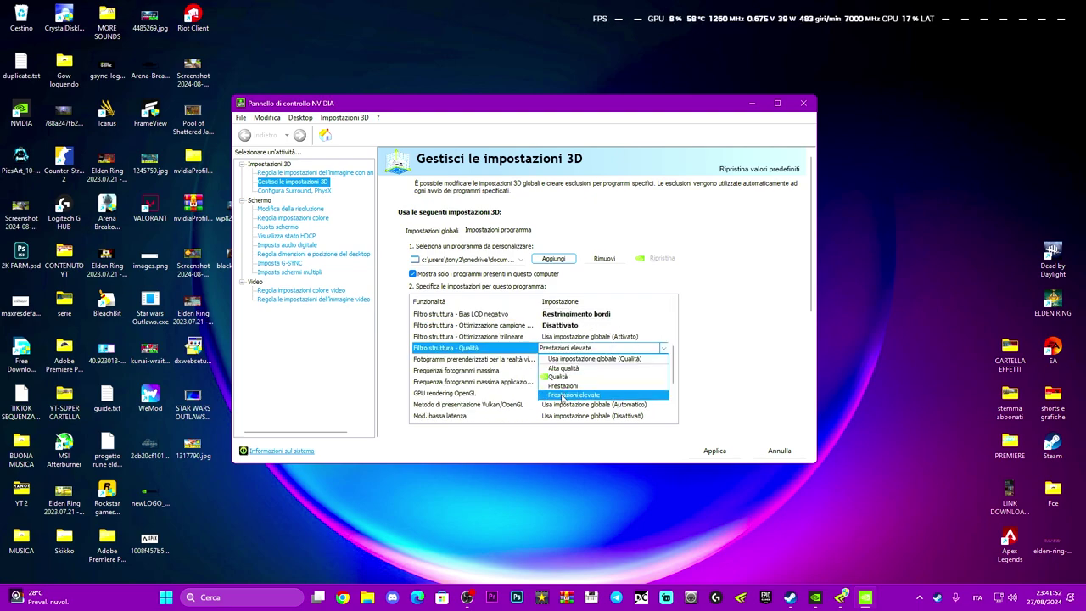
pyautogui.click(561, 395)
# - Set Frequenza fotogrammi massima to Disattivata in the program's 3D settings
pyautogui.scroll(-1, 646, 363)
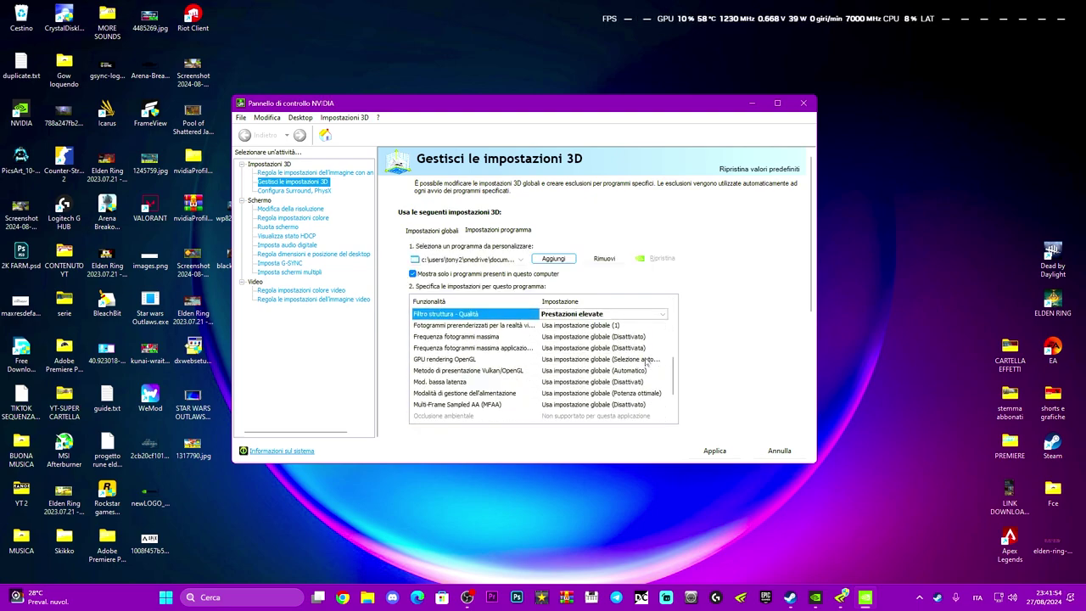
pyautogui.click(557, 339)
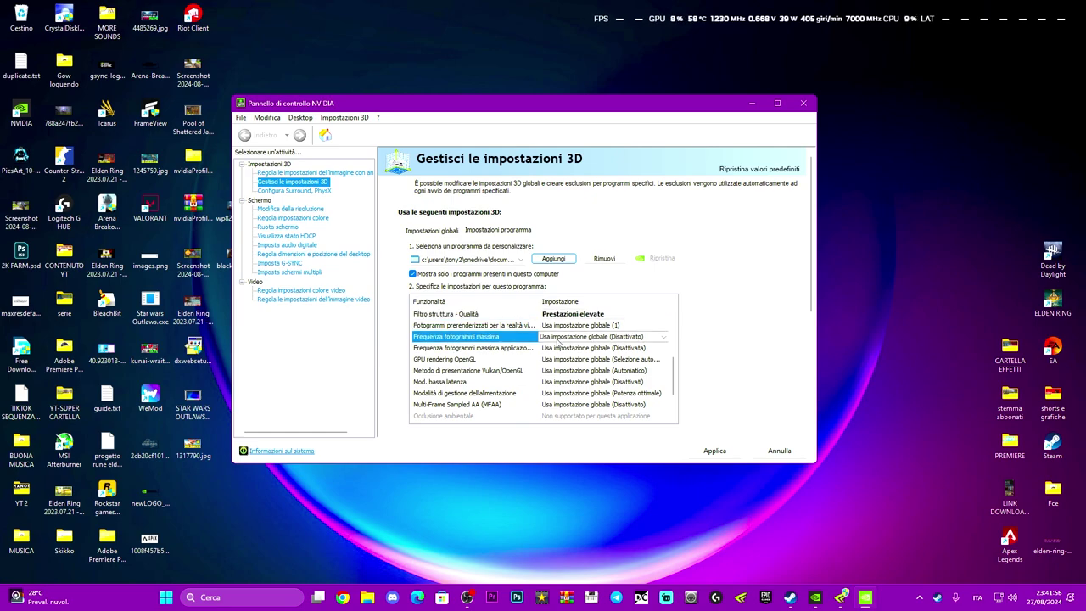
pyautogui.click(557, 340)
pyautogui.click(562, 380)
pyautogui.click(704, 457)
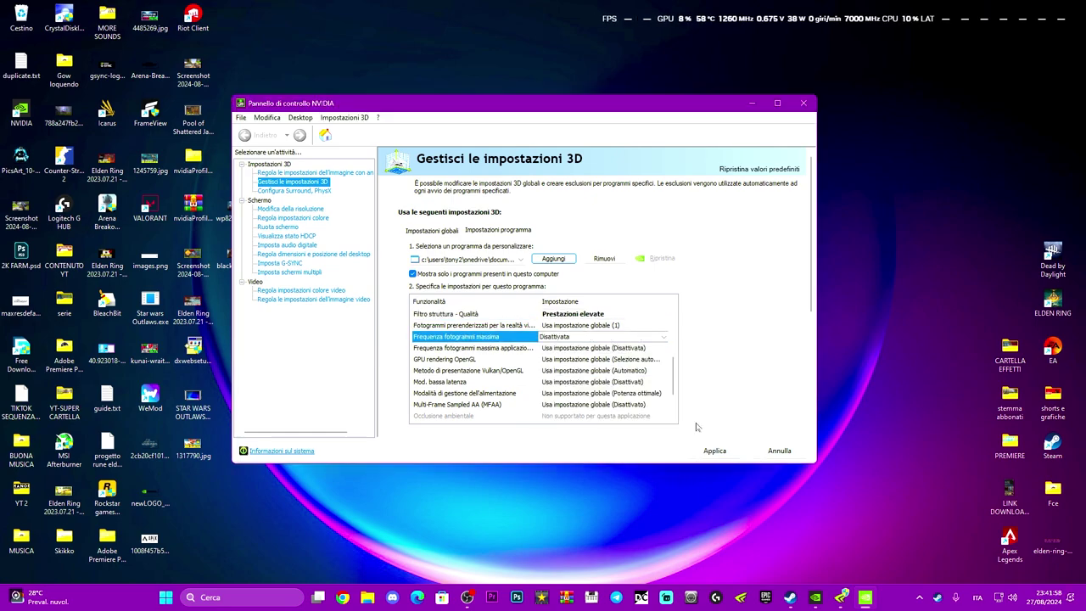
# - Set Mod. bassa latenza to Ultra in the program's 3D settings
pyautogui.scroll(-1, 470, 349)
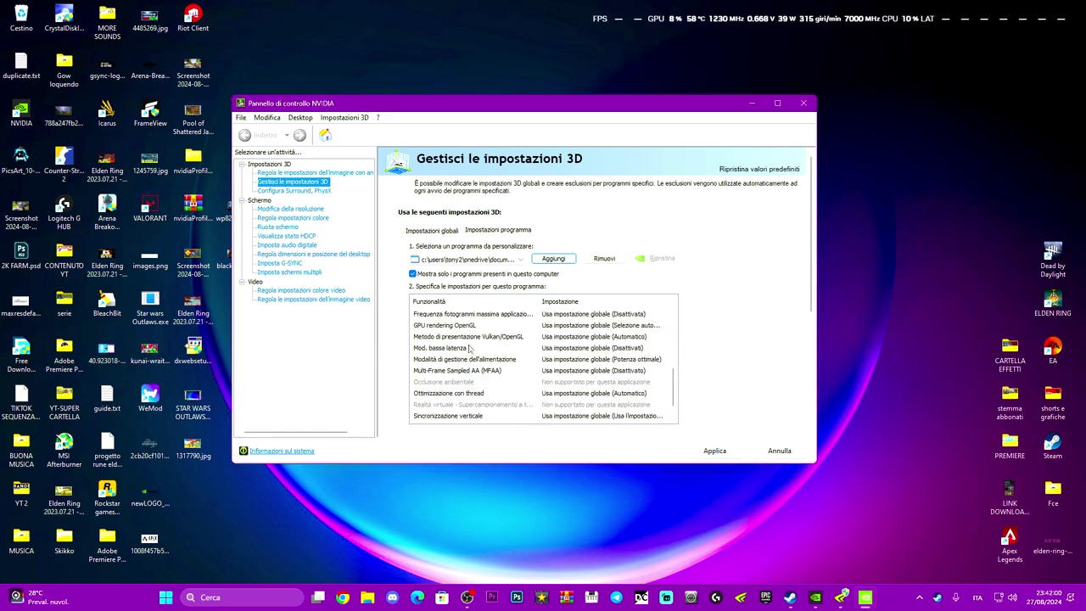
pyautogui.click(573, 351)
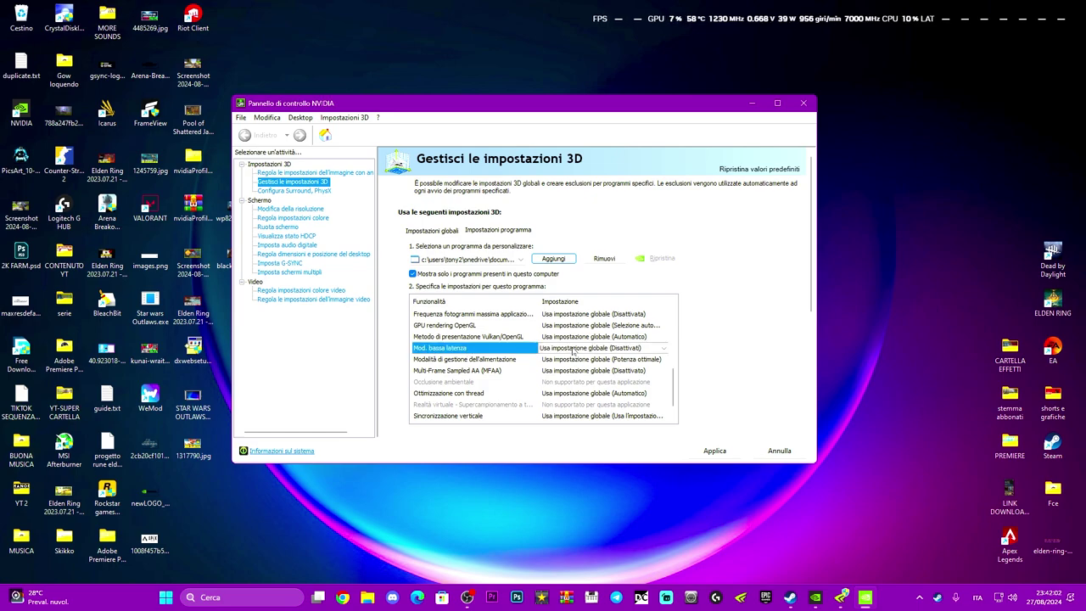
pyautogui.click(574, 349)
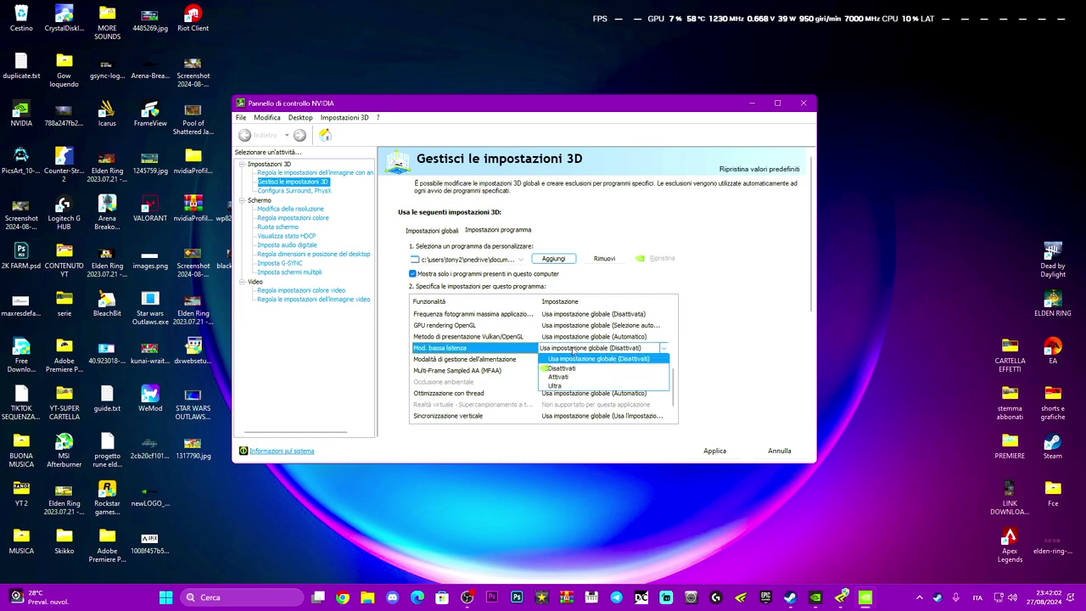
pyautogui.click(555, 386)
# - Set Ottimizzazione con thread to Automatico in the program's 3D settings
pyautogui.scroll(-3, 561, 386)
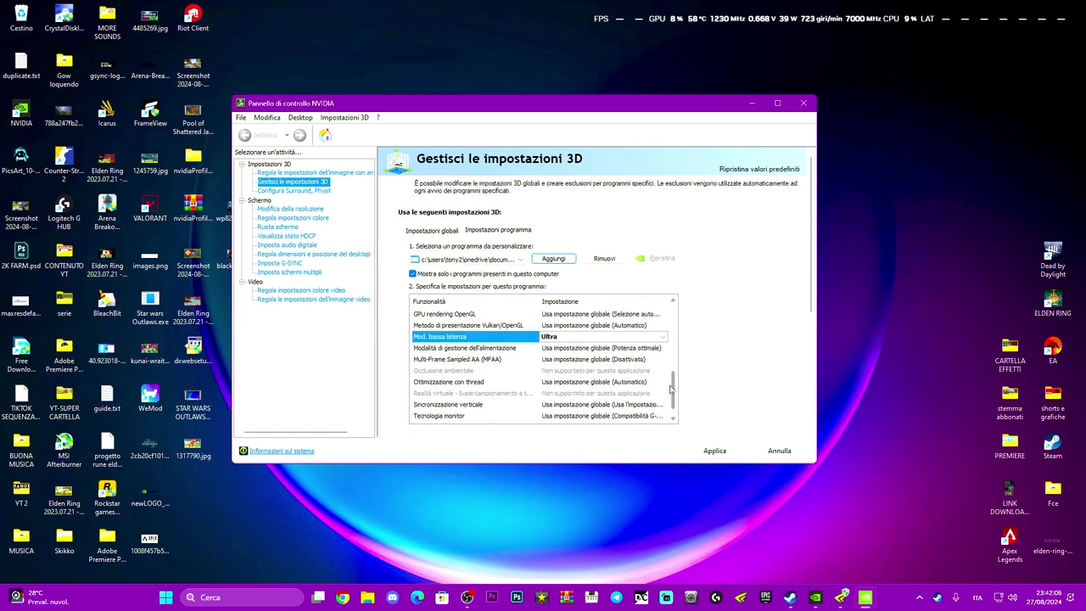
pyautogui.click(437, 374)
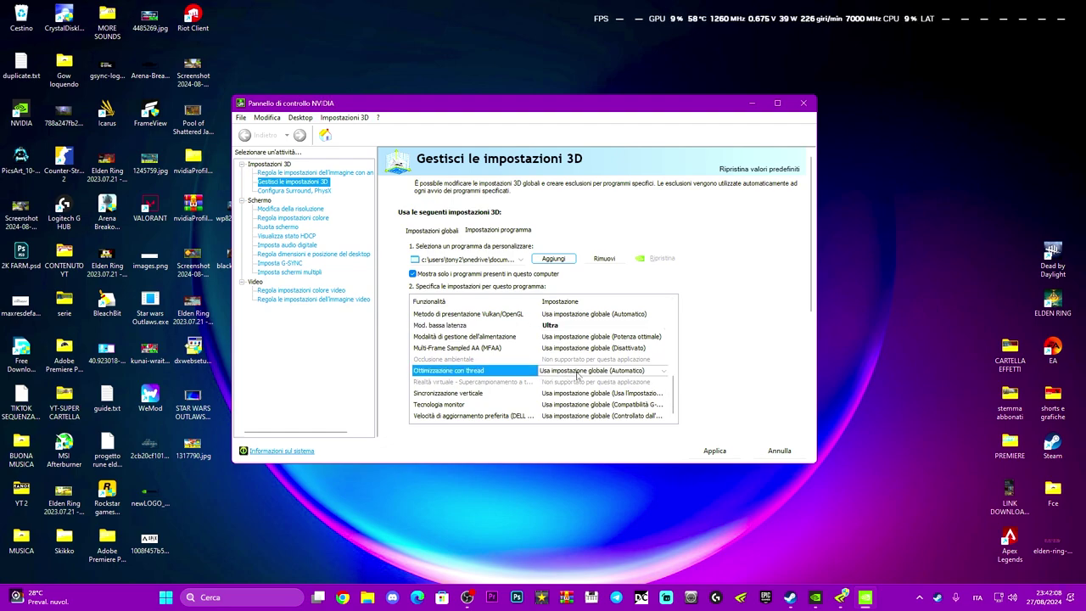
pyautogui.click(578, 373)
pyautogui.click(568, 391)
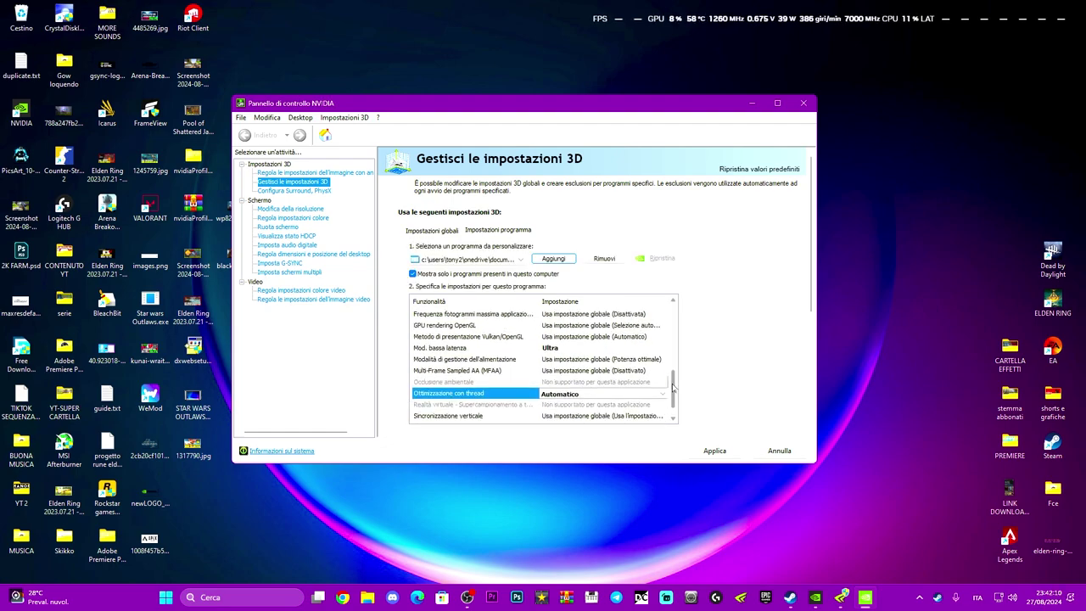
# - Set Sincronizzazione verticale to Disattivato in the program's 3D settings
pyautogui.click(589, 395)
pyautogui.click(588, 396)
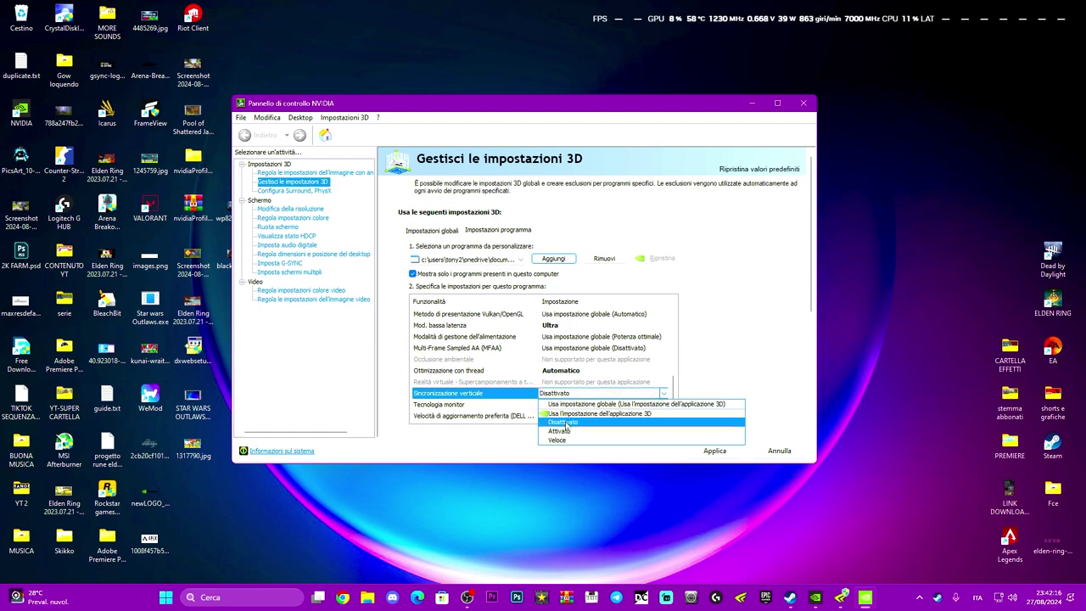
pyautogui.click(562, 422)
# - Set Tecnologia monitor to Compatibilità G-SYNC in the program's 3D settings
pyautogui.scroll(-1, 678, 384)
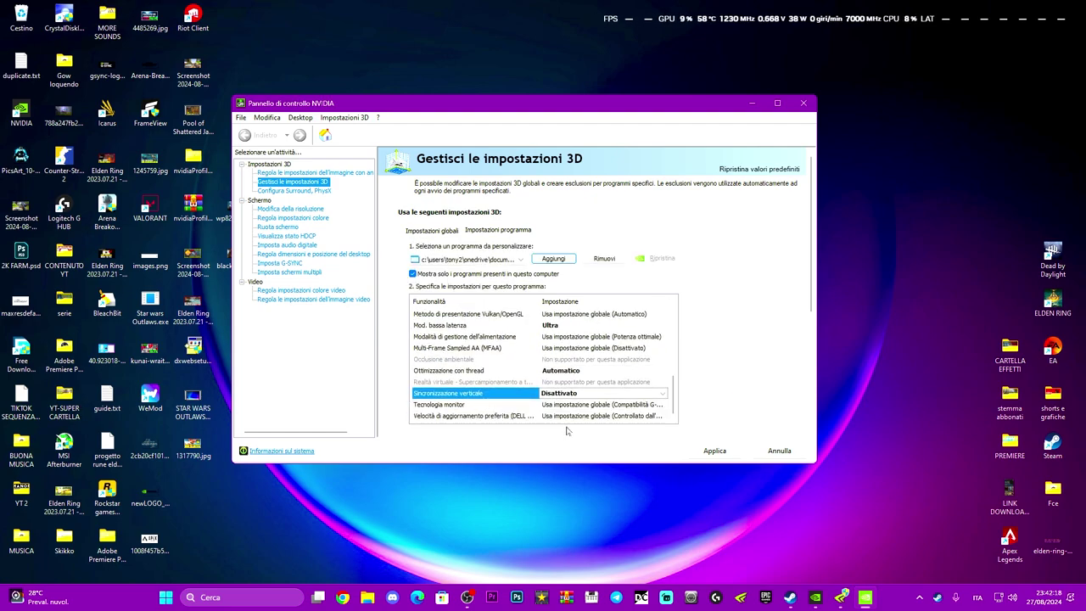
pyautogui.click(590, 408)
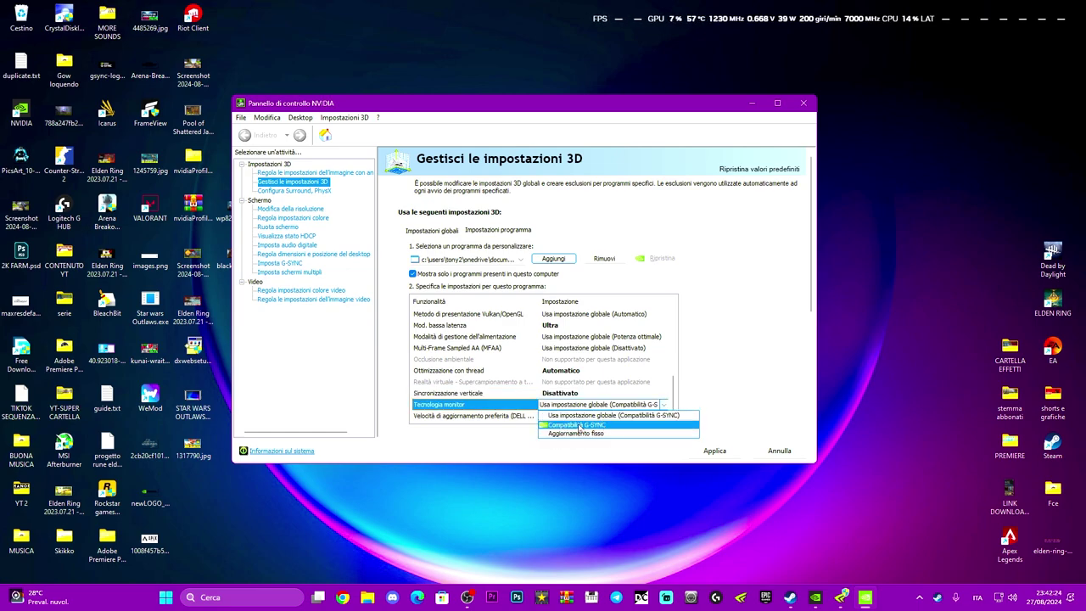
pyautogui.click(579, 424)
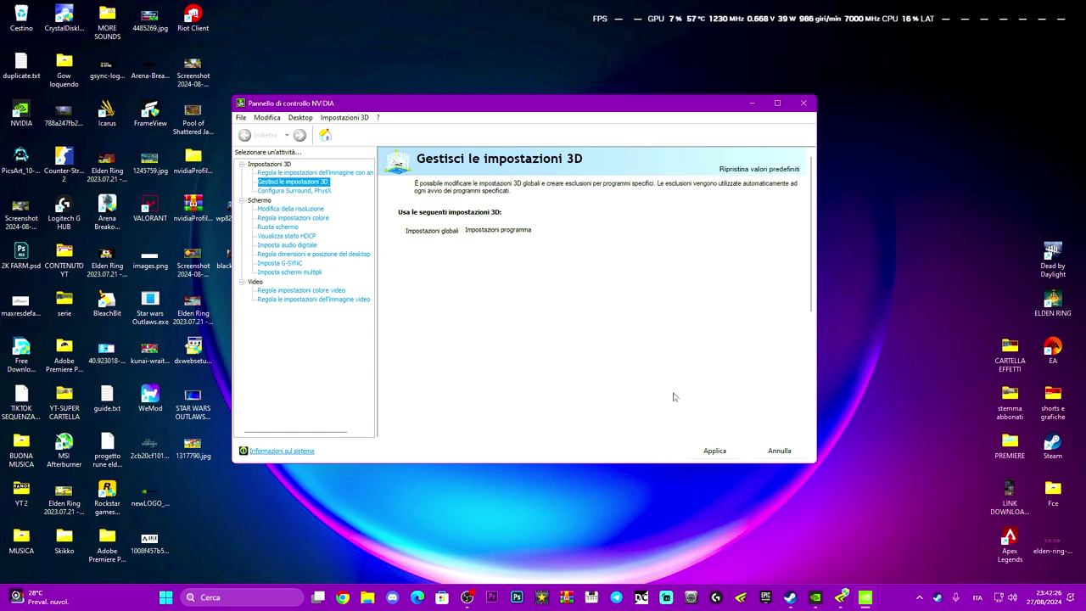
# - Set Velocità di aggiornamento preferita to La più elevata disponibile, then apply the settings and close the NVIDIA Control Panel
pyautogui.scroll(-1, 674, 398)
pyautogui.click(589, 417)
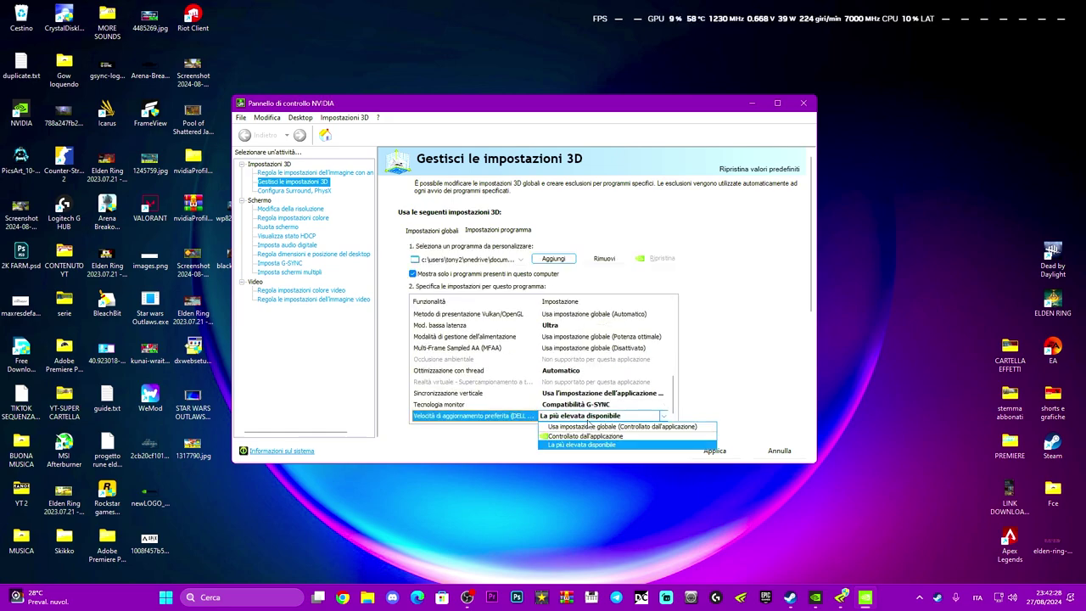
pyautogui.click(584, 444)
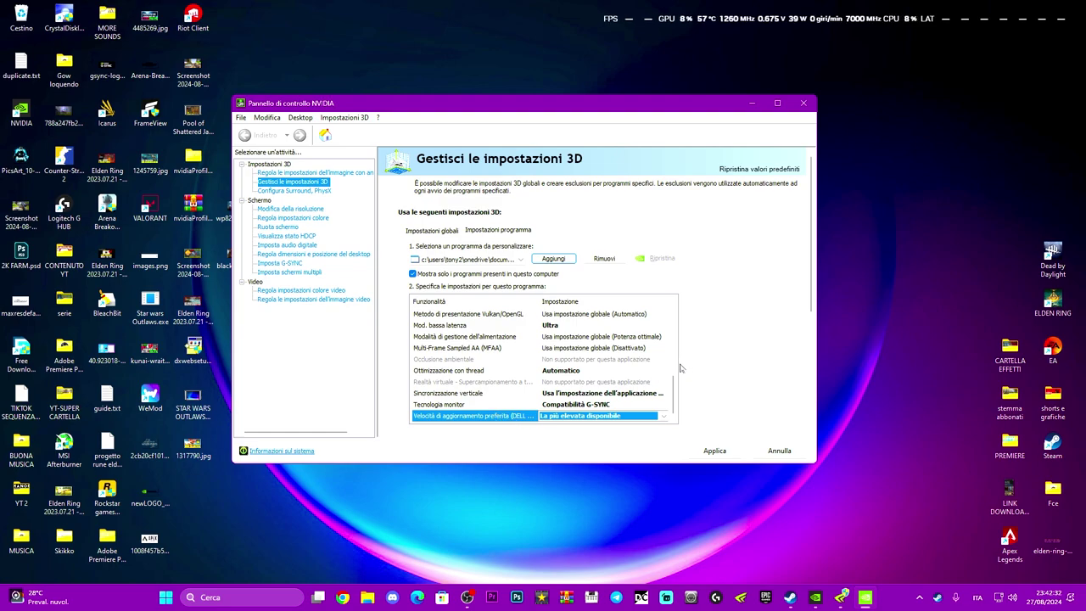
pyautogui.click(713, 451)
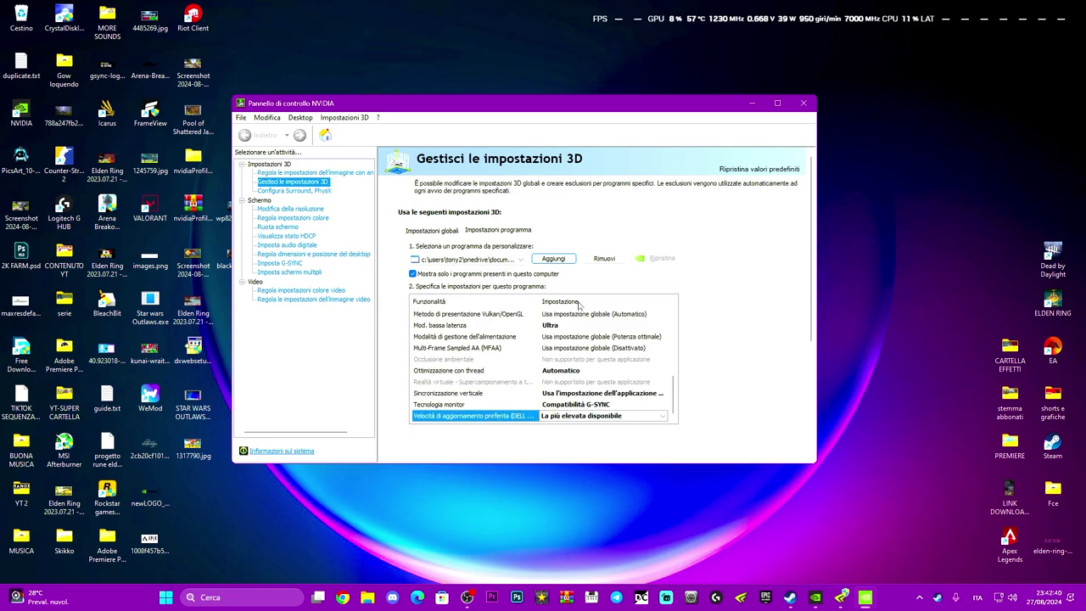
pyautogui.click(804, 103)
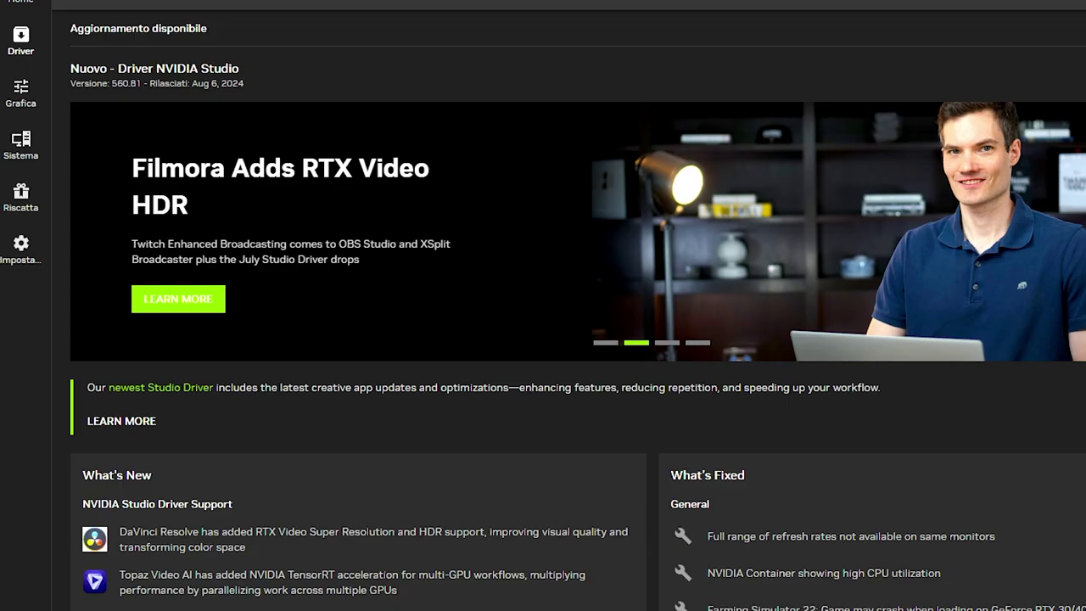
# - In the NVIDIA App, open the Grafica program settings and show the settings of Fortnite
pyautogui.click(22, 97)
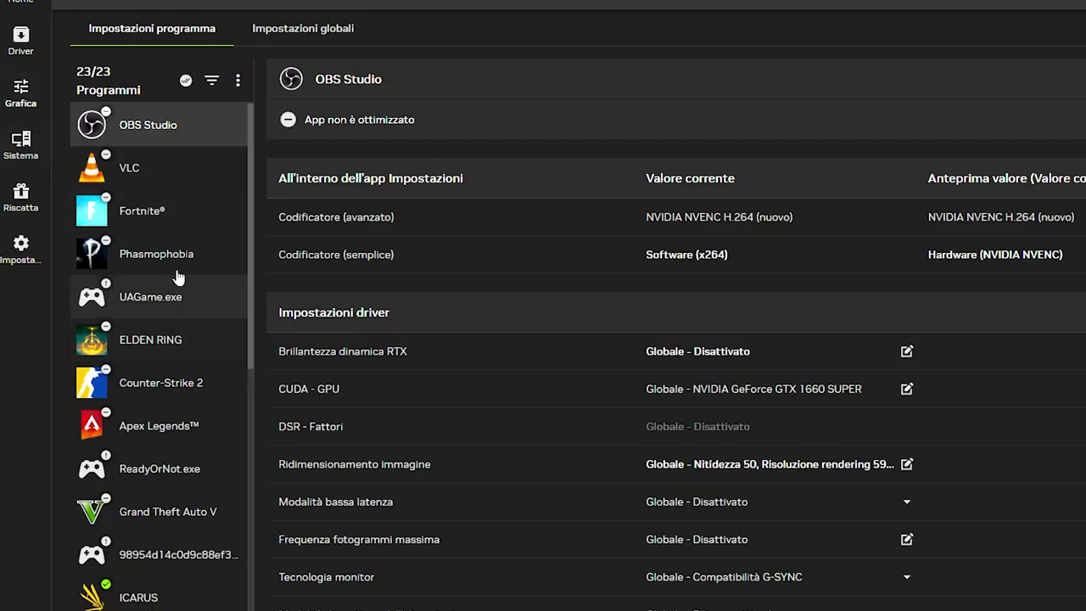
pyautogui.click(155, 218)
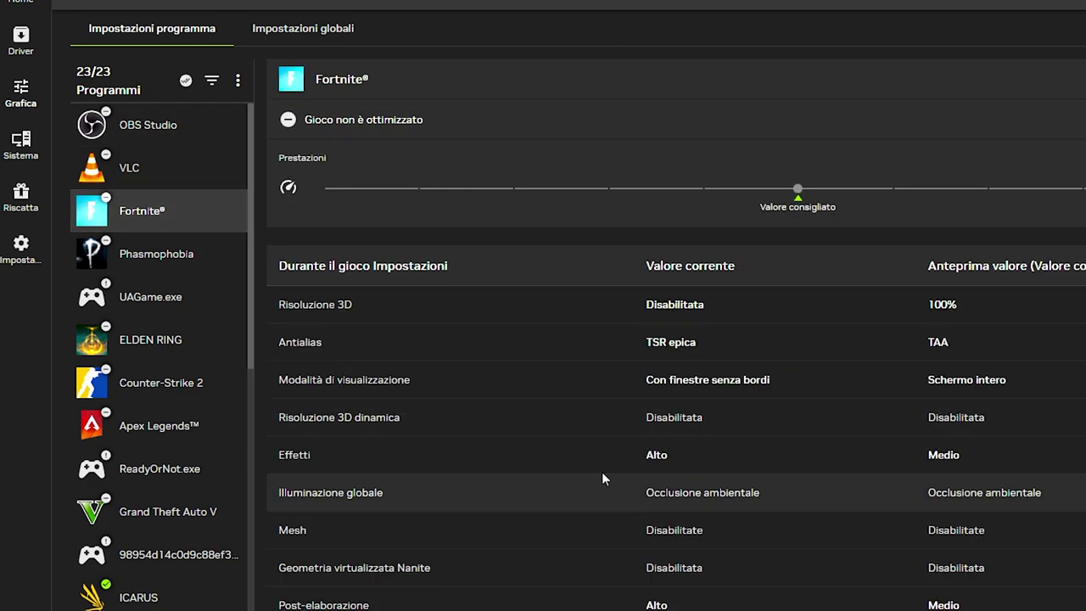
# - Try to move the Prestazioni slider for Fortnite to its lowest position
pyautogui.moveTo(797, 194); pyautogui.dragTo(253, 205)
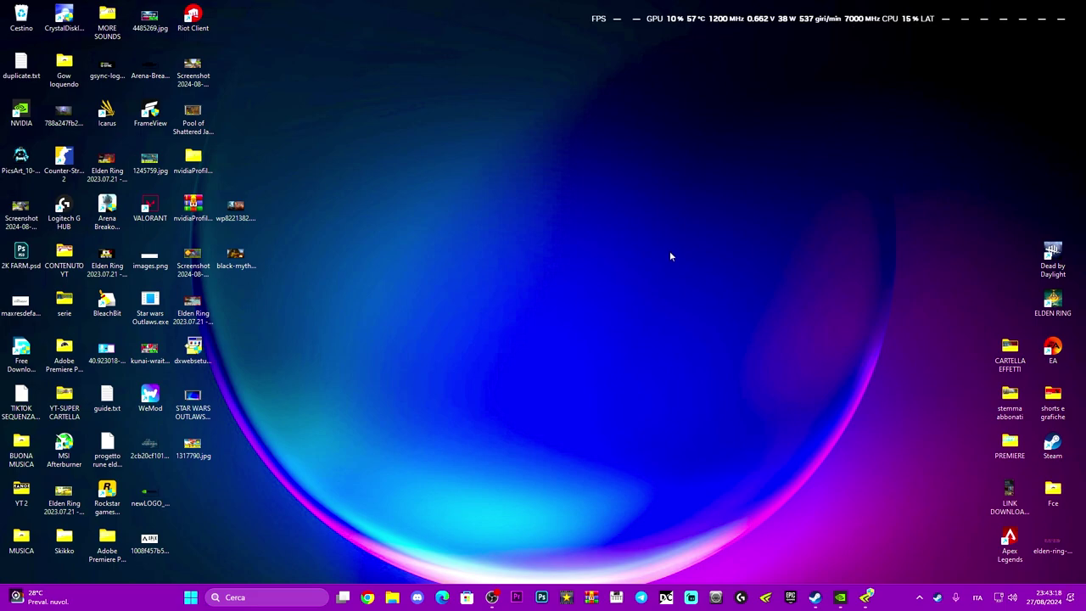
# - Switch to NVIDIA Profile Inspector and load the Star Wars Outlaws profile
pyautogui.click(866, 596)
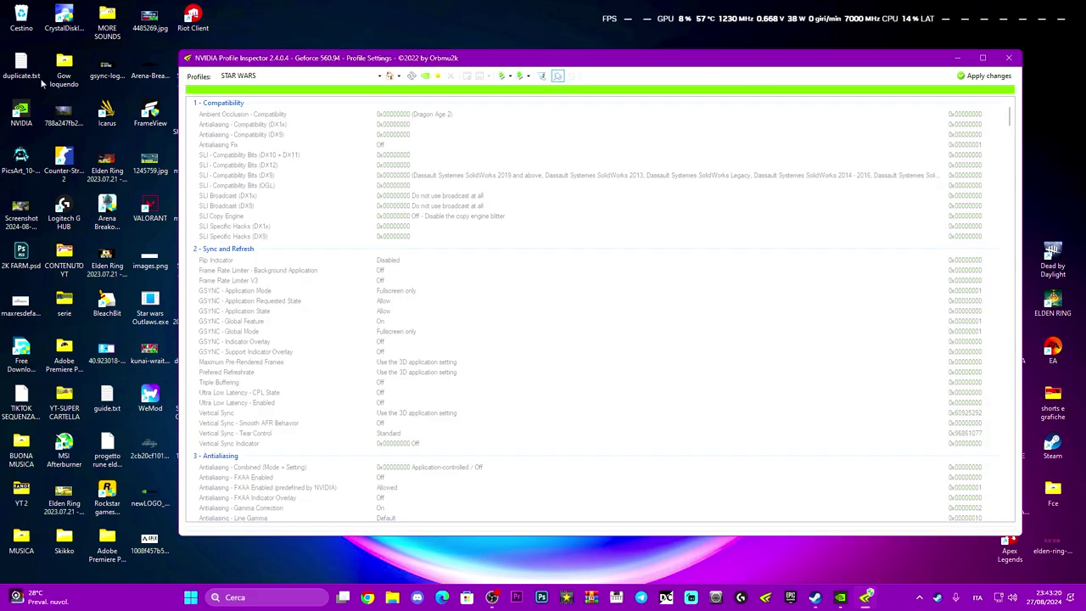
pyautogui.moveTo(543, 58); pyautogui.dragTo(519, 57)
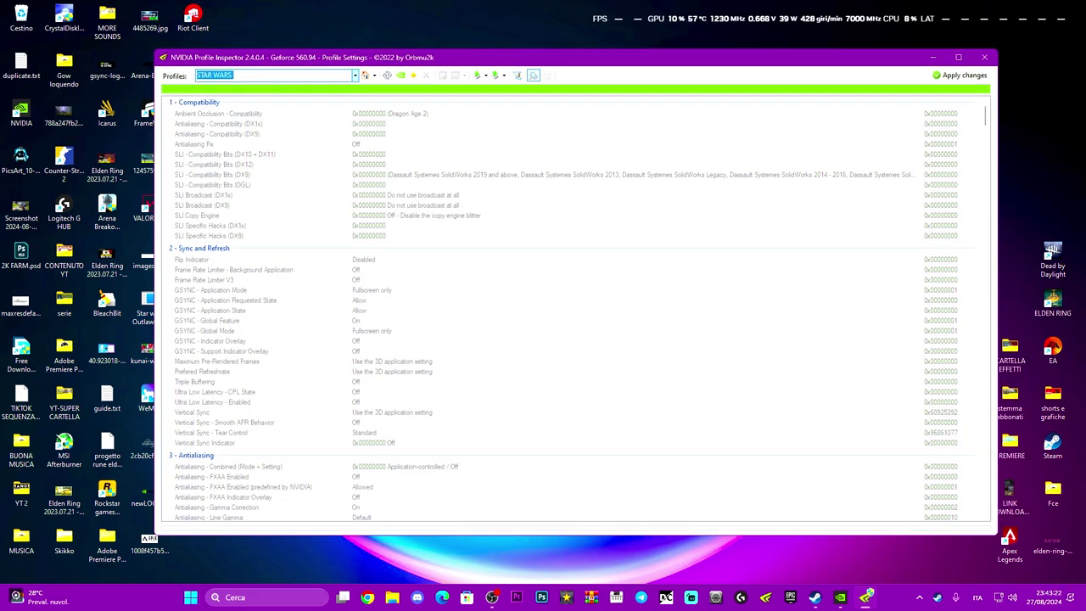
pyautogui.write('S')
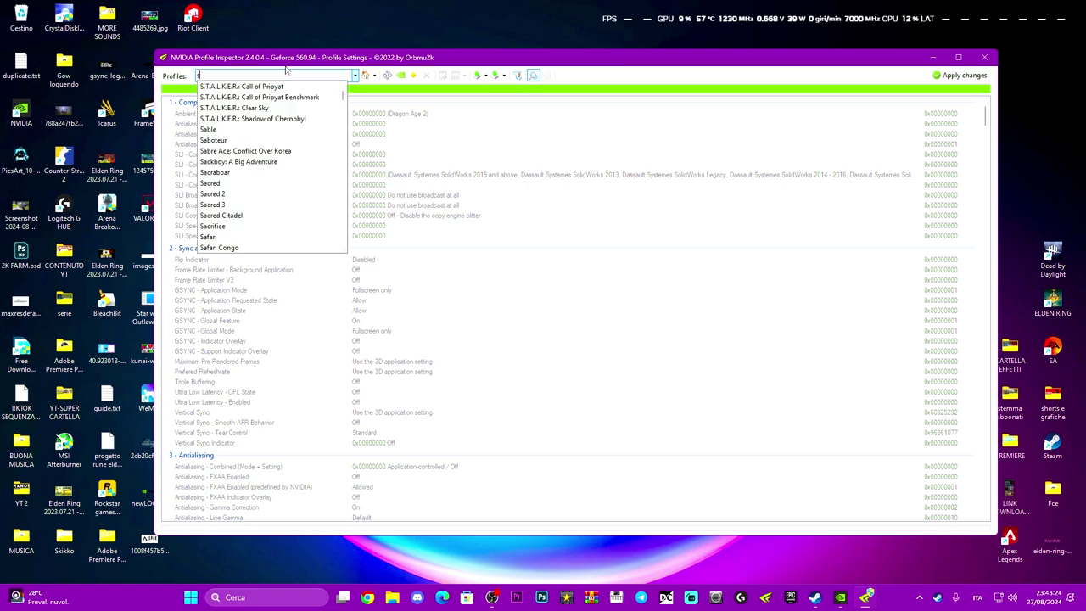
pyautogui.write('tar wars')
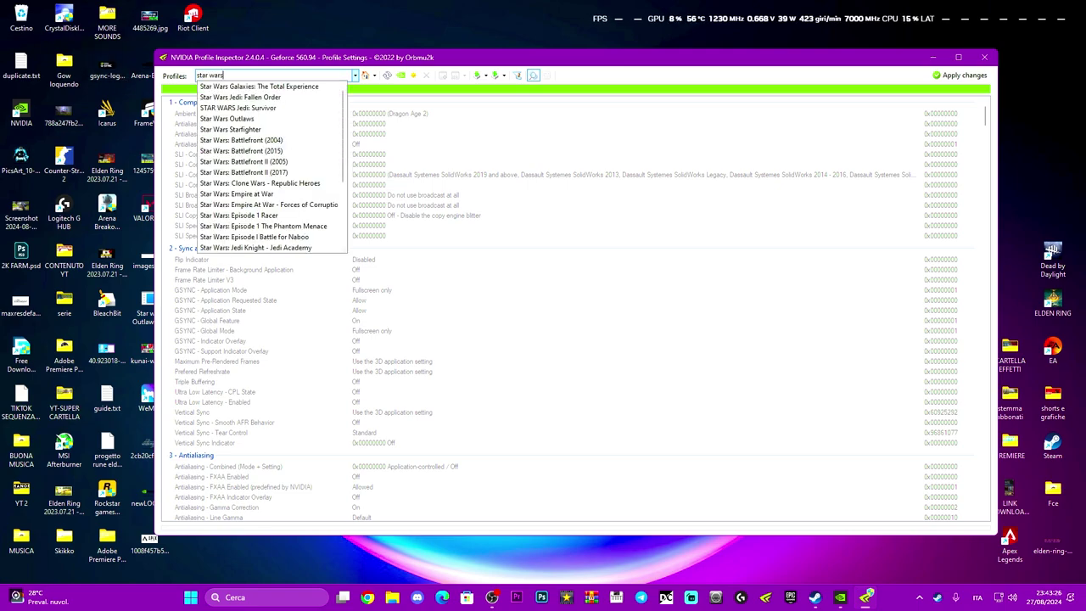
pyautogui.click(227, 118)
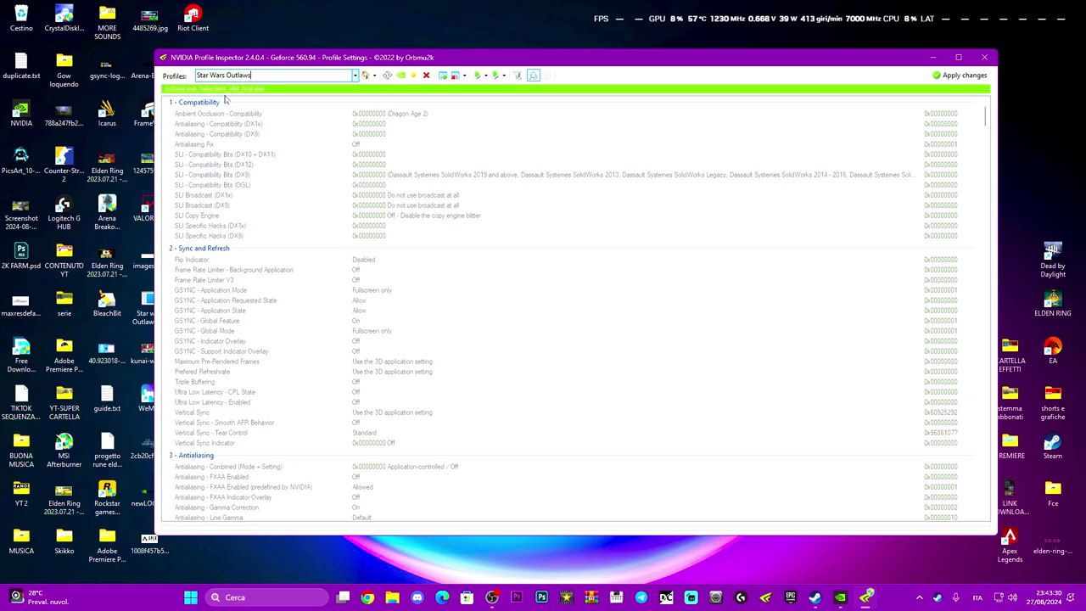
# - Set Antialiasing - Transparency Supersampling to 0x00000008 AA_MODE_REPLAY_MODE_ALL in the Star Wars Outlaws profile
pyautogui.scroll(-6, 456, 146)
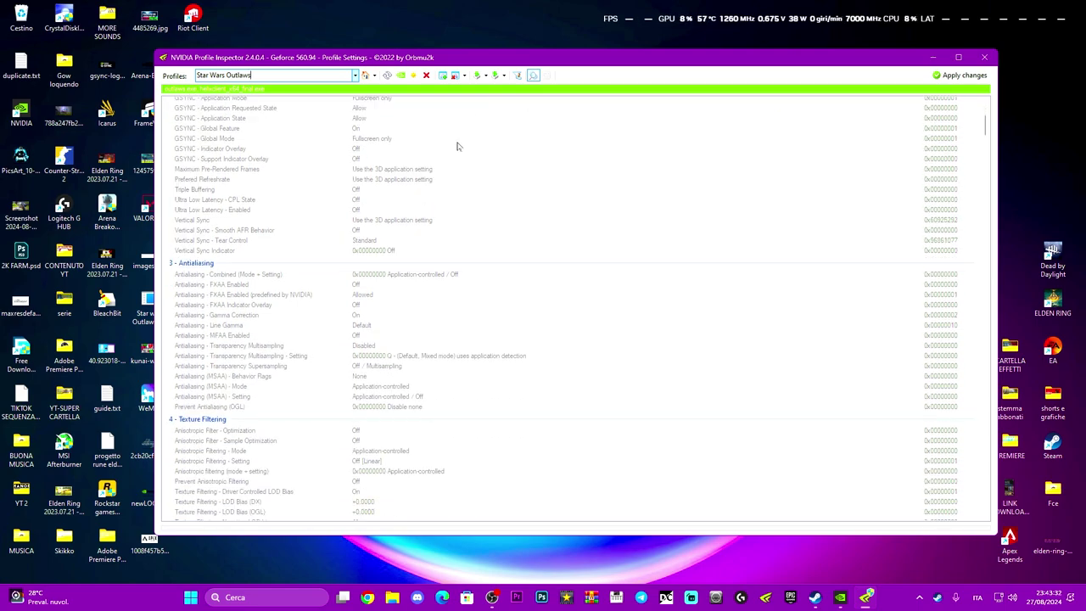
pyautogui.click(225, 369)
pyautogui.click(914, 367)
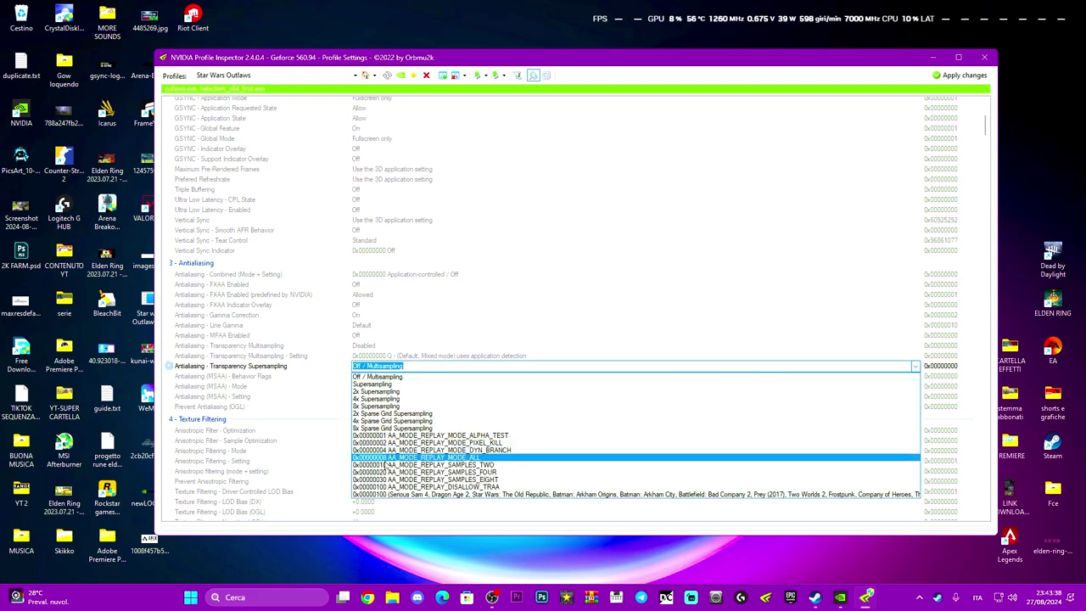
pyautogui.click(387, 459)
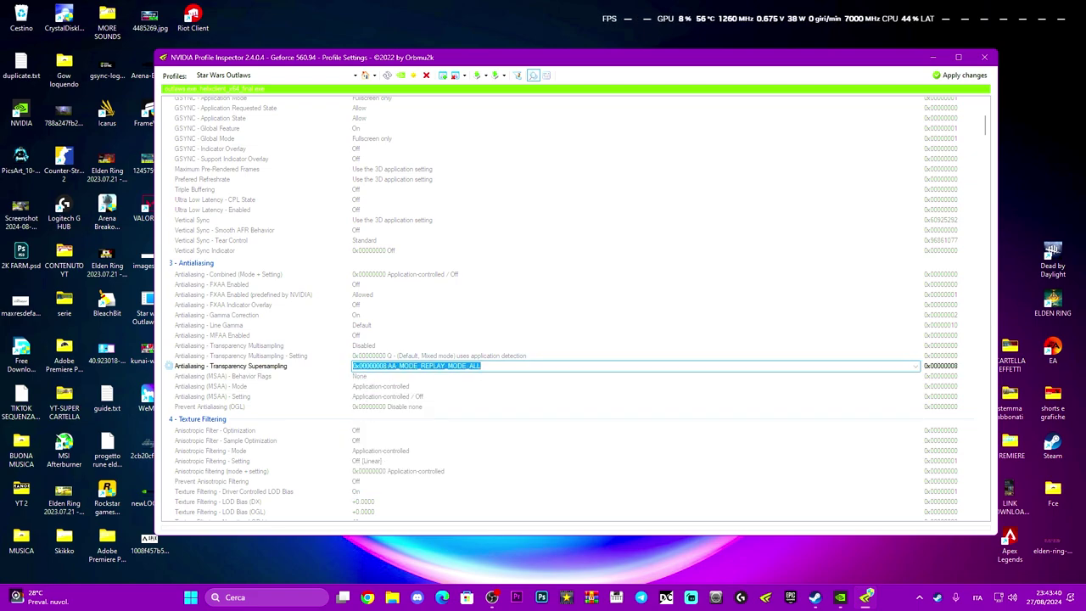
pyautogui.click(914, 366)
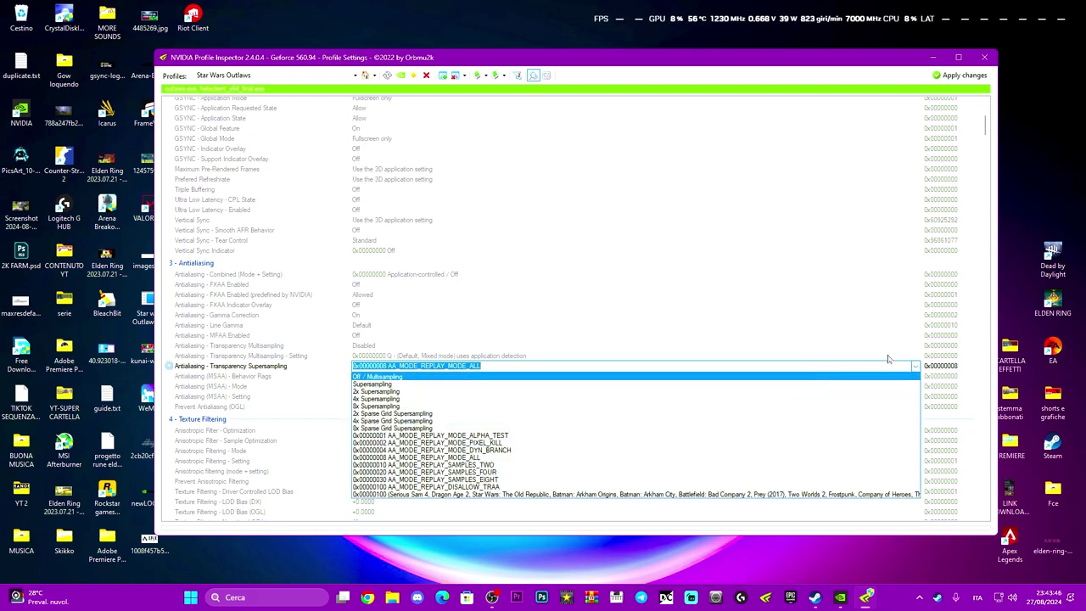
pyautogui.click(914, 367)
# - Set Texture Filtering - LOD Bias (DX) to +2.7500 in the Texture Filtering section
pyautogui.scroll(-5, 495, 389)
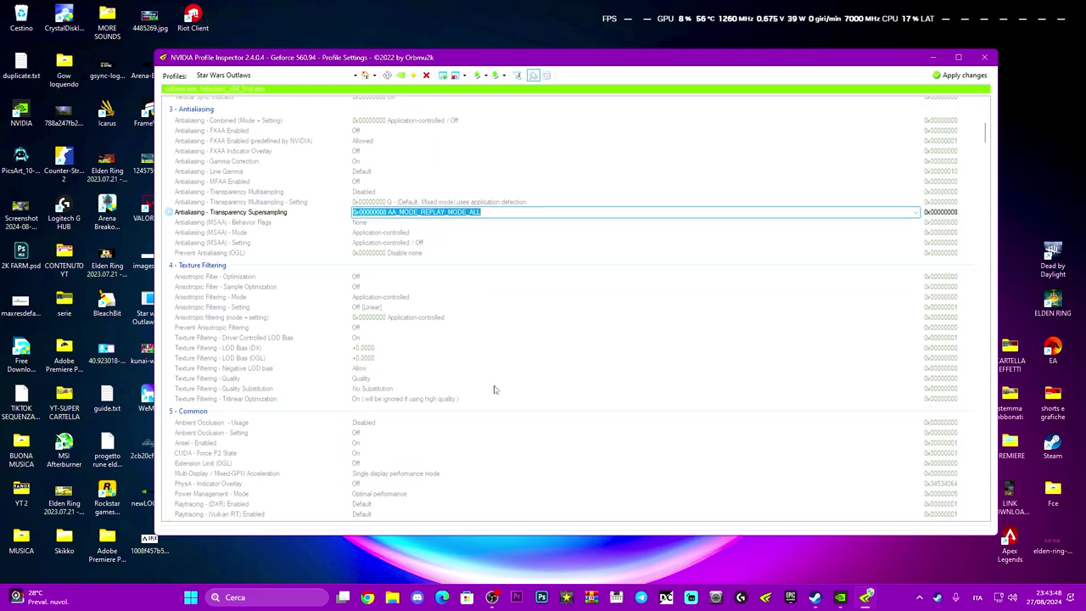
pyautogui.click(251, 349)
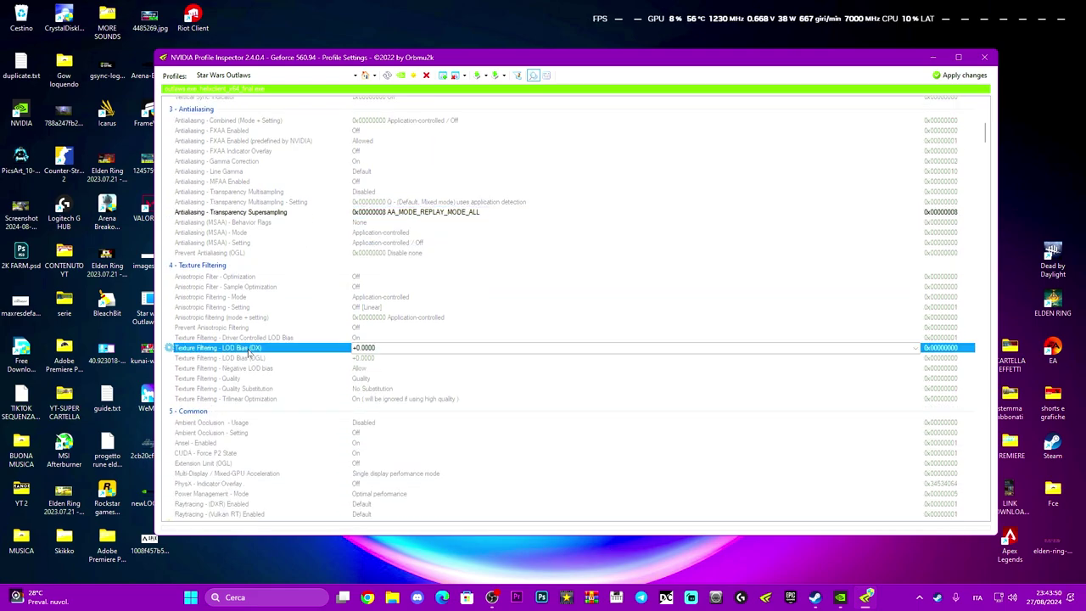
pyautogui.click(258, 358)
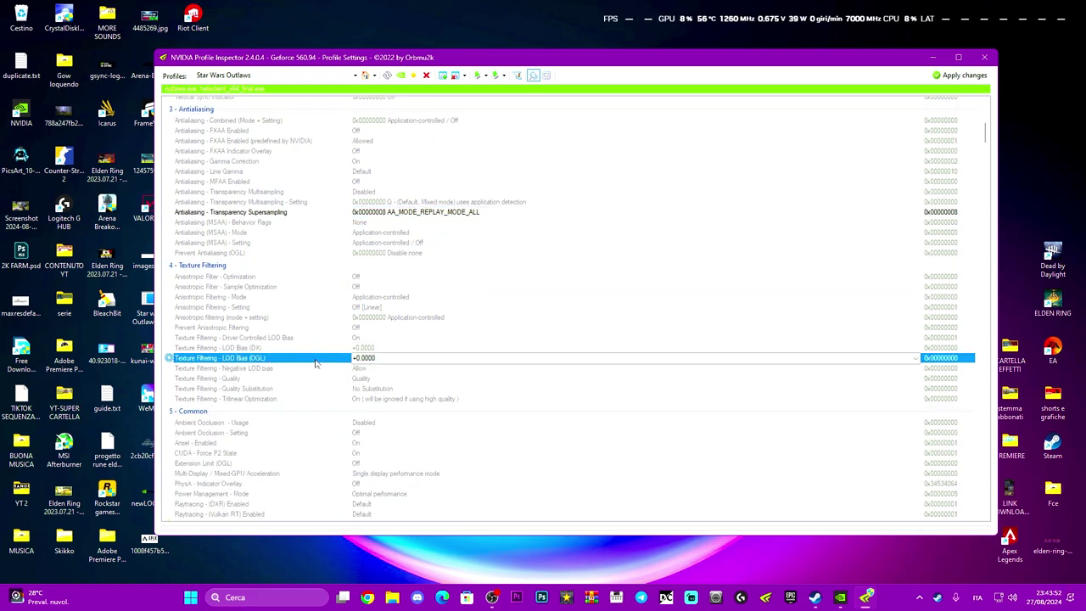
pyautogui.click(365, 359)
pyautogui.click(916, 348)
pyautogui.click(915, 348)
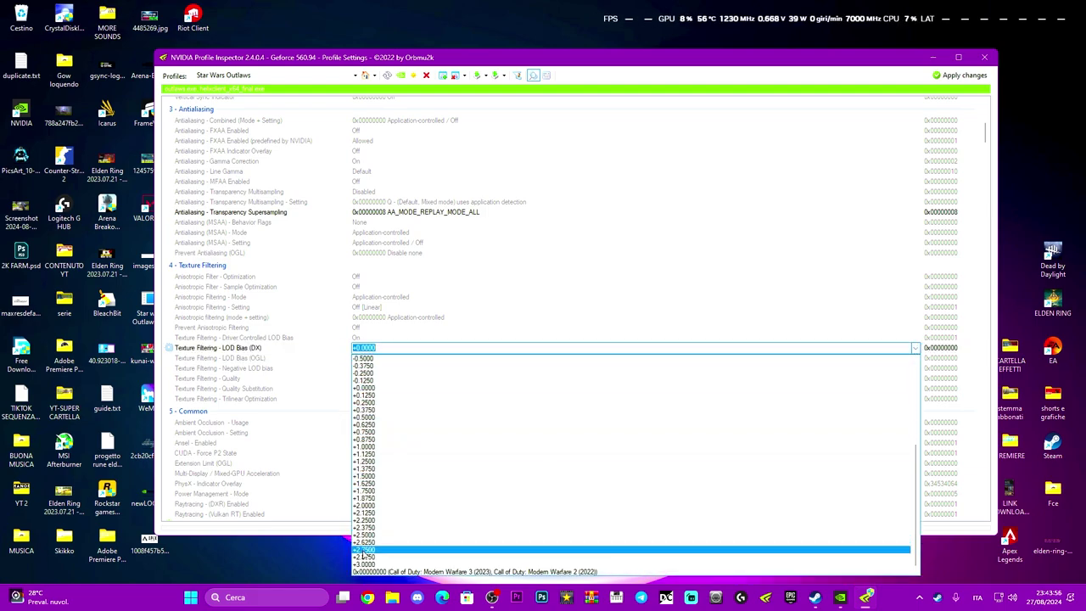
pyautogui.click(361, 550)
# - Set Texture Filtering - LOD Bias (OGL) to +2.7500 as well
pyautogui.press('Down')
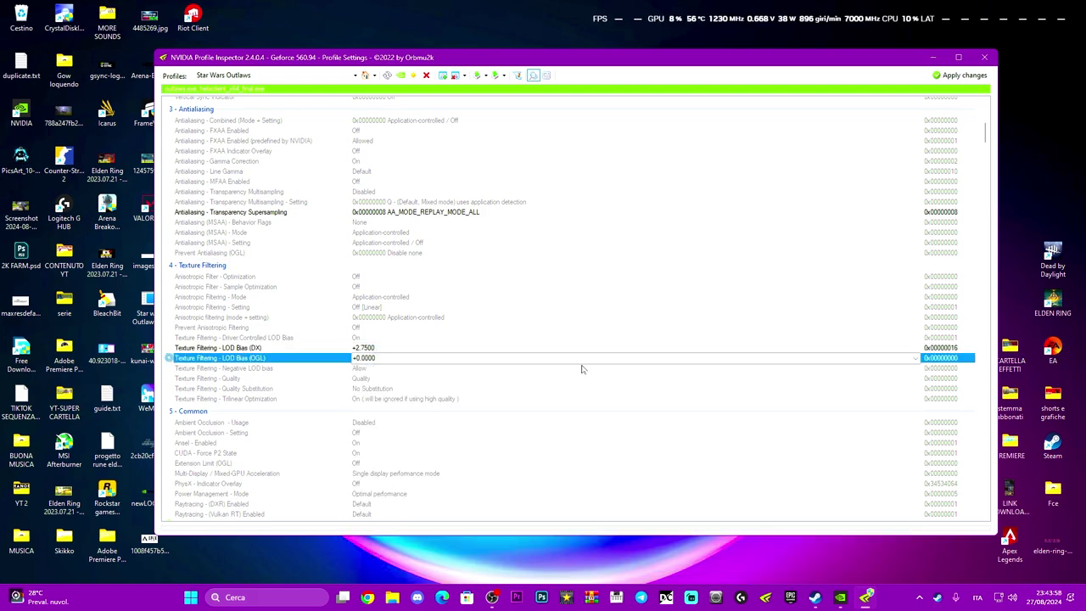
pyautogui.click(917, 358)
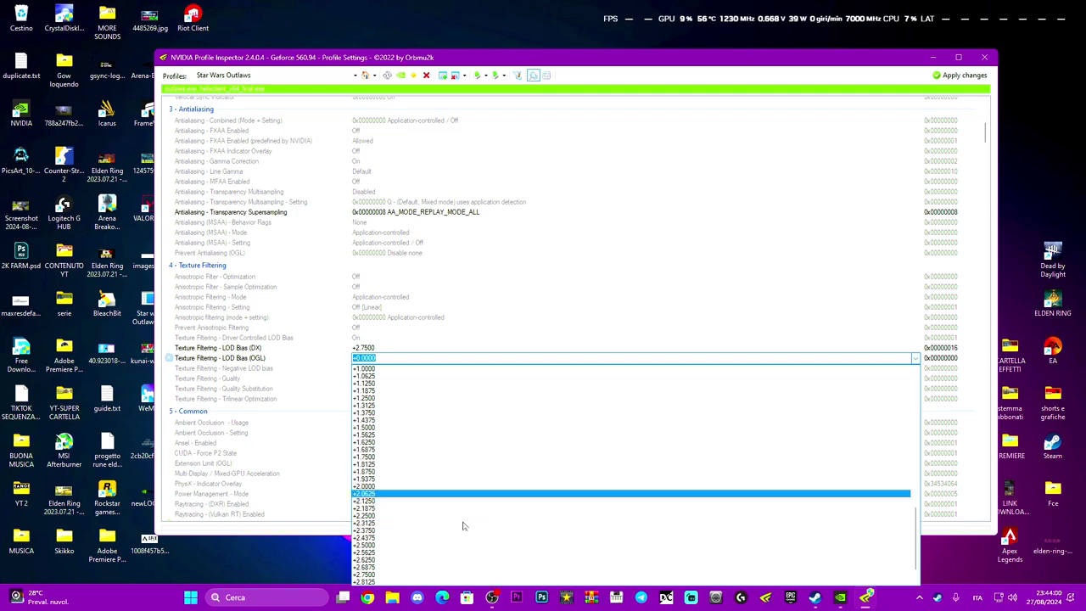
pyautogui.click(375, 574)
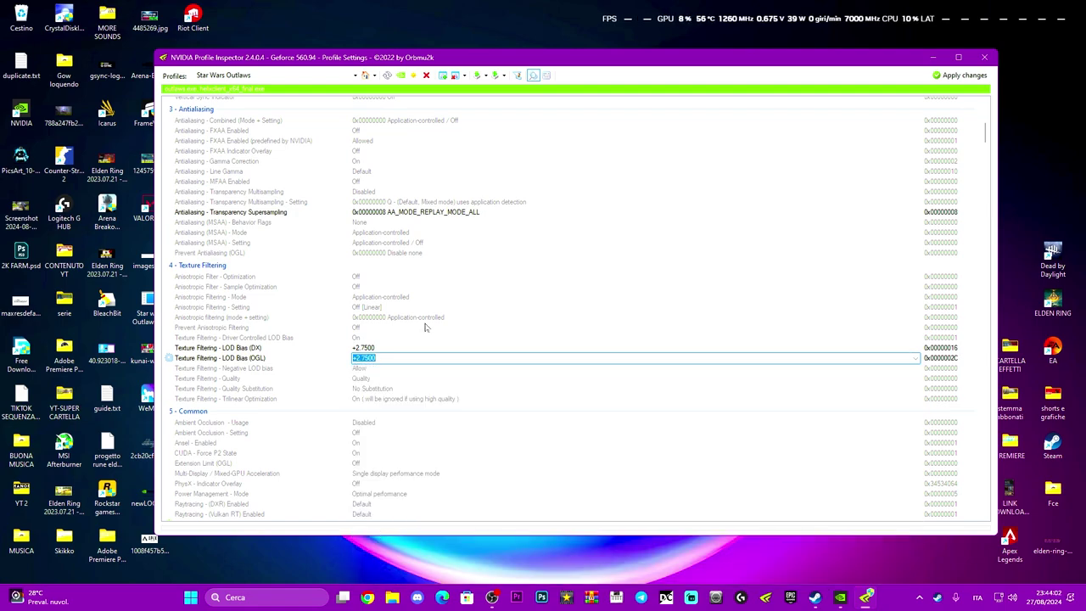
# - Apply the changes to the Star Wars Outlaws profile and close NVIDIA Profile Inspector
pyautogui.click(956, 79)
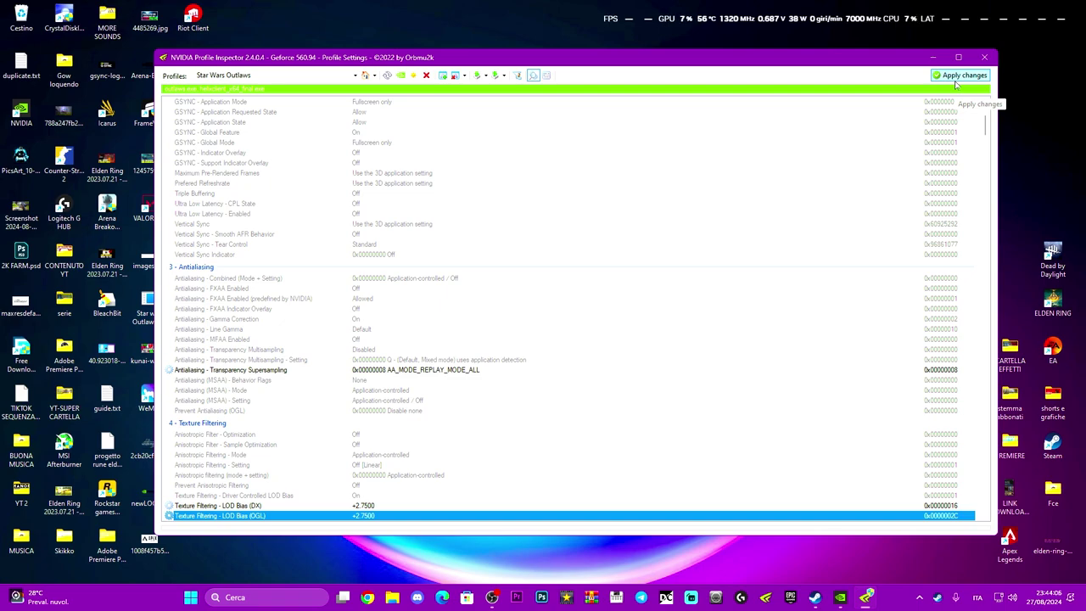
pyautogui.moveTo(521, 58); pyautogui.dragTo(594, 57)
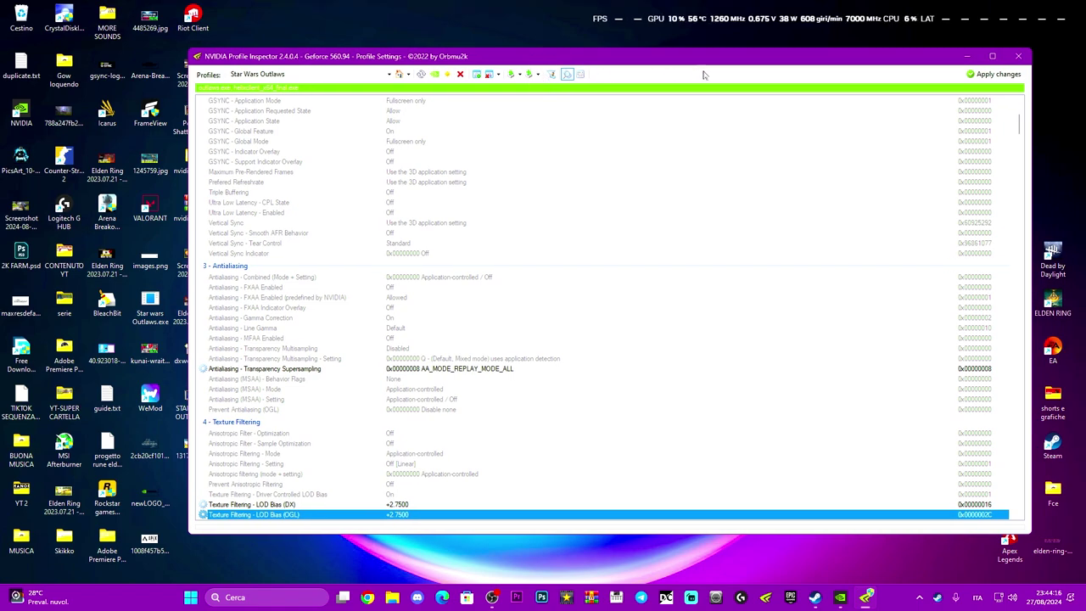
pyautogui.click(1016, 58)
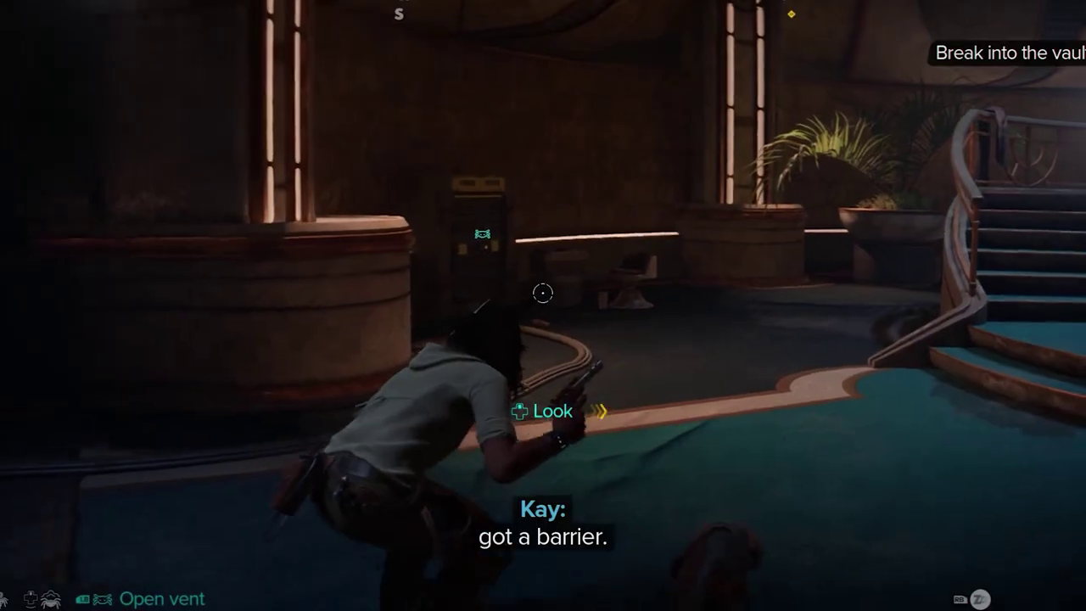